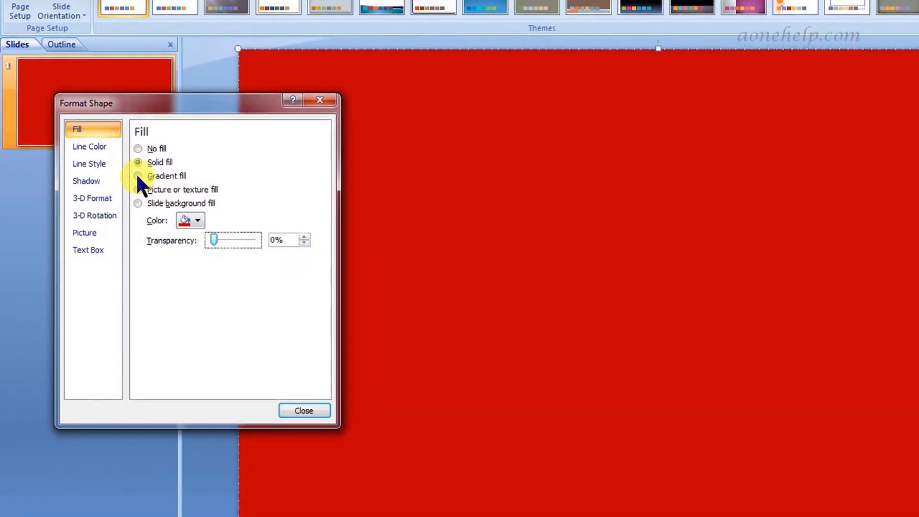
- Give the red shape a gradient fill using the Early Sunset preset colors
click(138, 175)
click(224, 221)
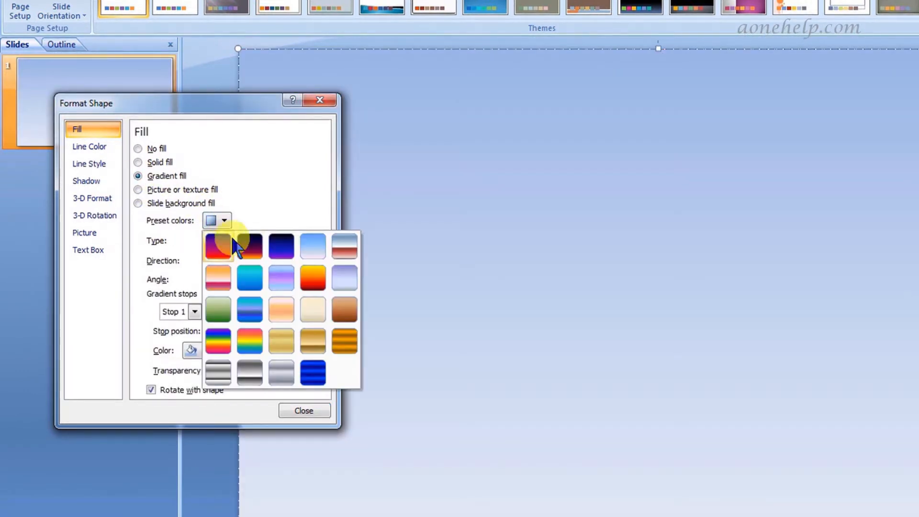
click(280, 257)
click(224, 220)
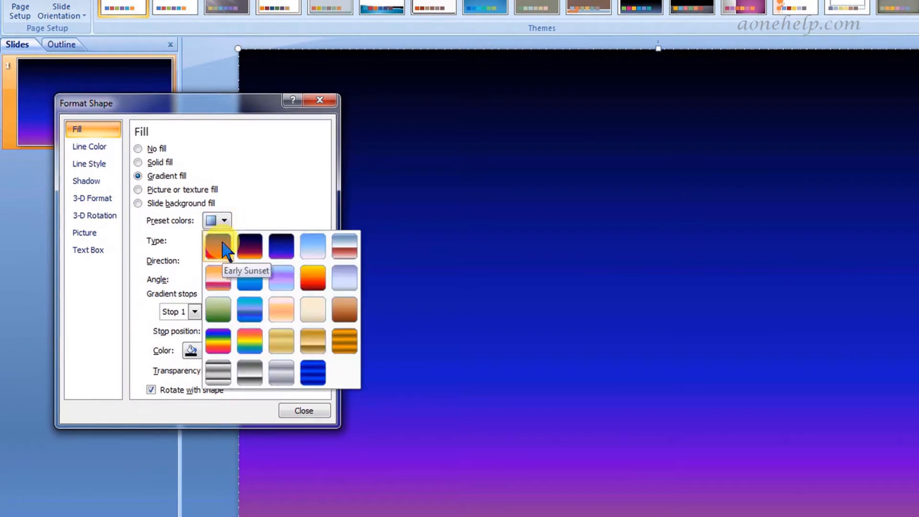
click(217, 244)
- Change the gradient type to Rectangular and pick a preset gradient direction
click(257, 241)
click(232, 263)
click(251, 242)
click(234, 275)
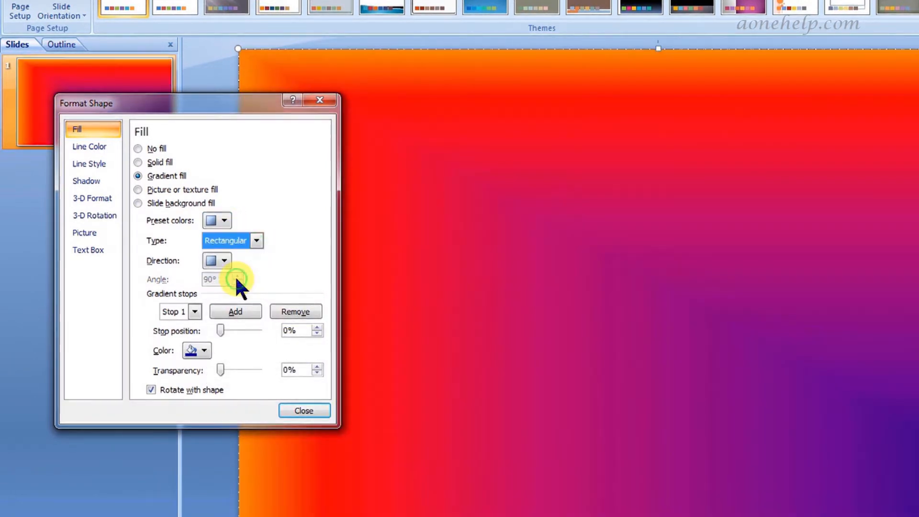
click(223, 261)
click(220, 277)
- Set the gradient to Linear with a 359.9° angle and make its first stop 34% transparent
click(249, 240)
click(225, 258)
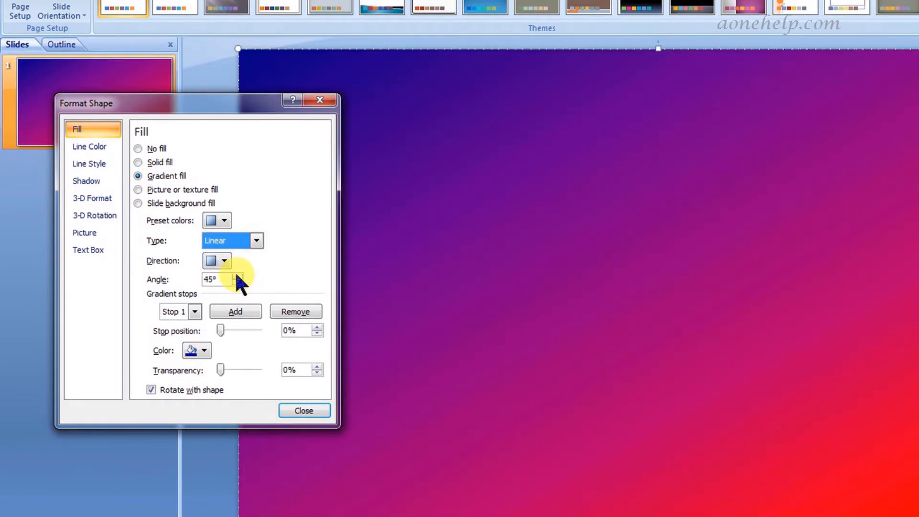
click(236, 275)
drag(236, 275, 234, 271)
drag(220, 371, 233, 370)
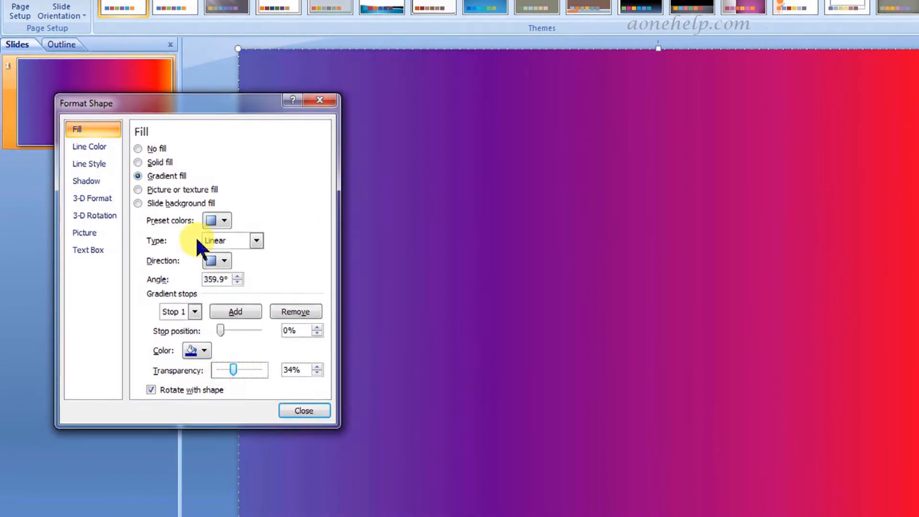
- Fill the shape with the grey granite texture
click(138, 189)
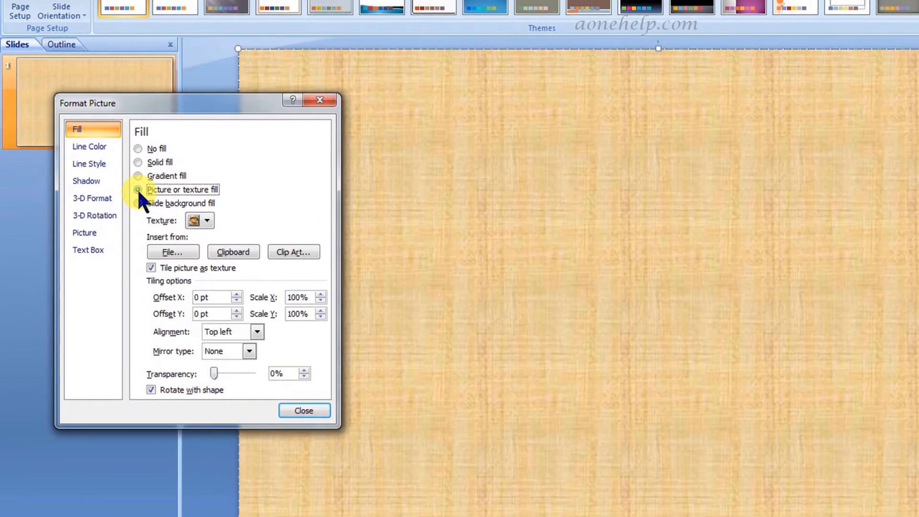
click(203, 220)
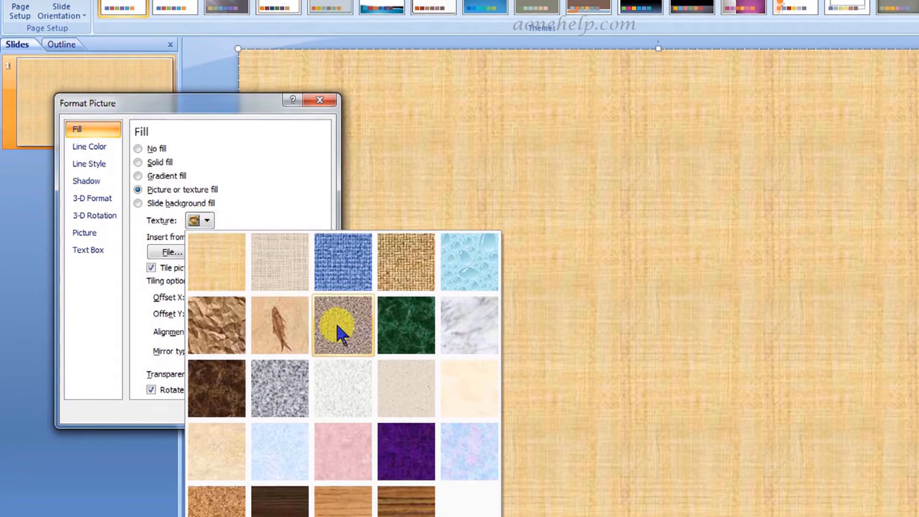
click(270, 393)
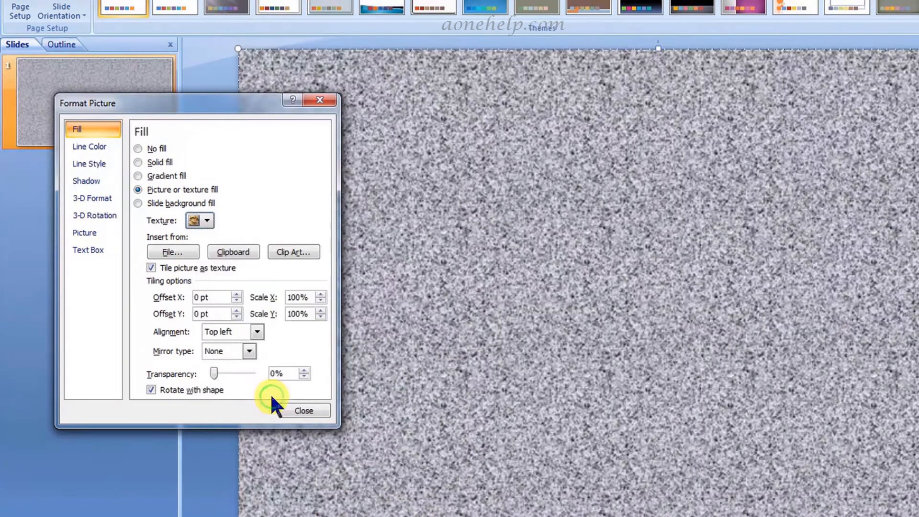
- Fill the shape with the clip art of running businessmen on a gear
click(290, 252)
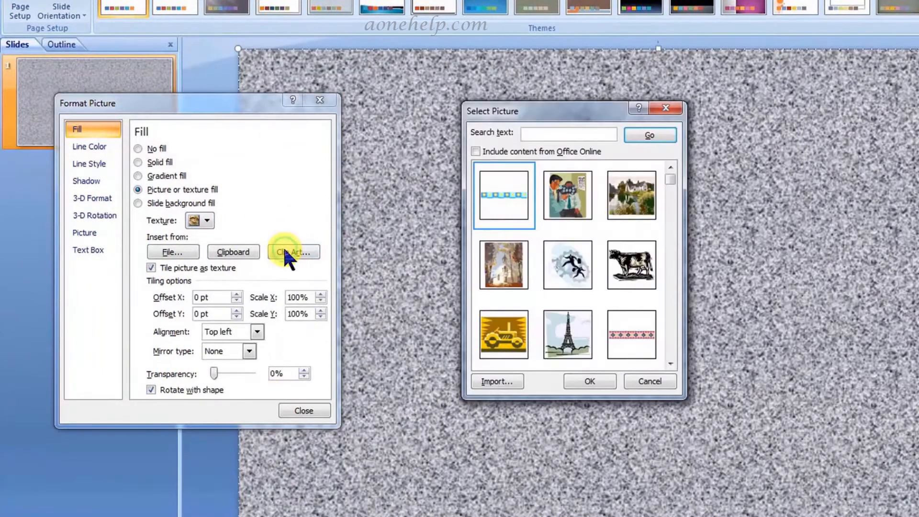
click(574, 259)
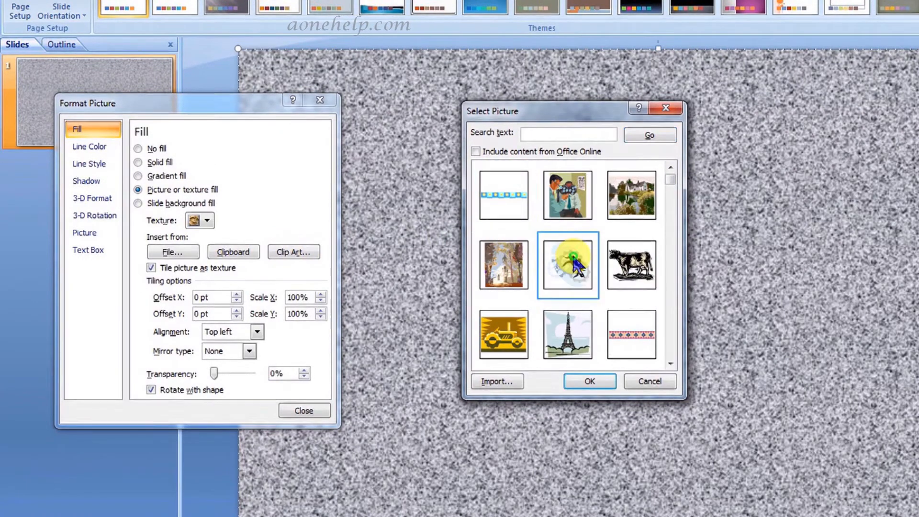
click(579, 378)
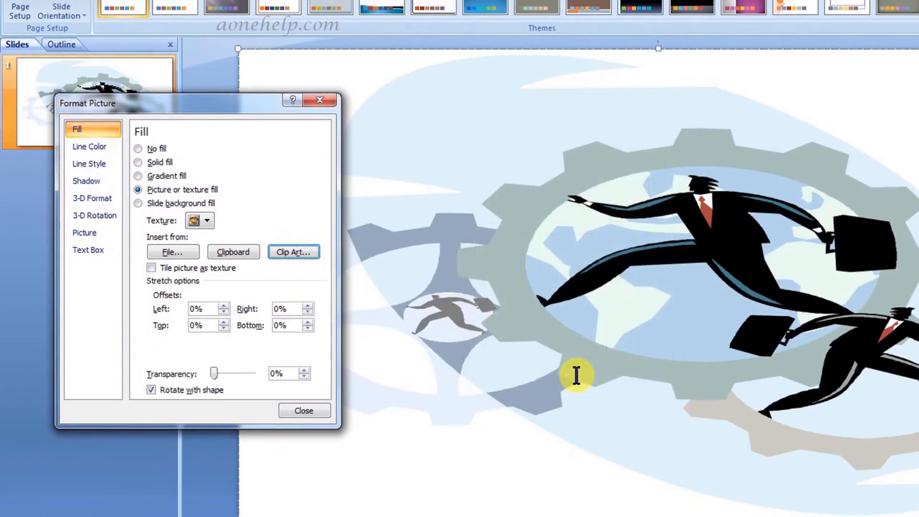
- Fill the shape with the grass picture from file and set its transparency to 37%
click(198, 251)
double_click(118, 84)
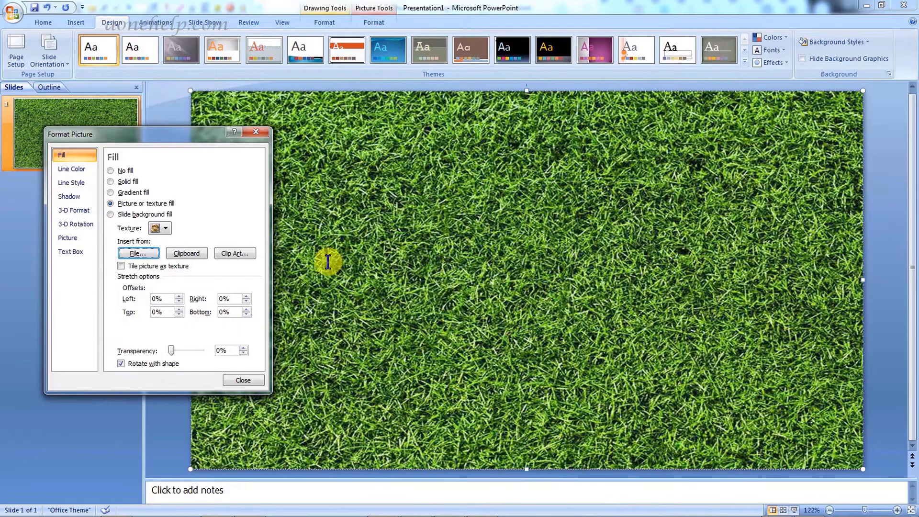
mouse_move(171, 350)
mouse_down()
mouse_move(189, 349)
mouse_move(181, 350)
mouse_up()
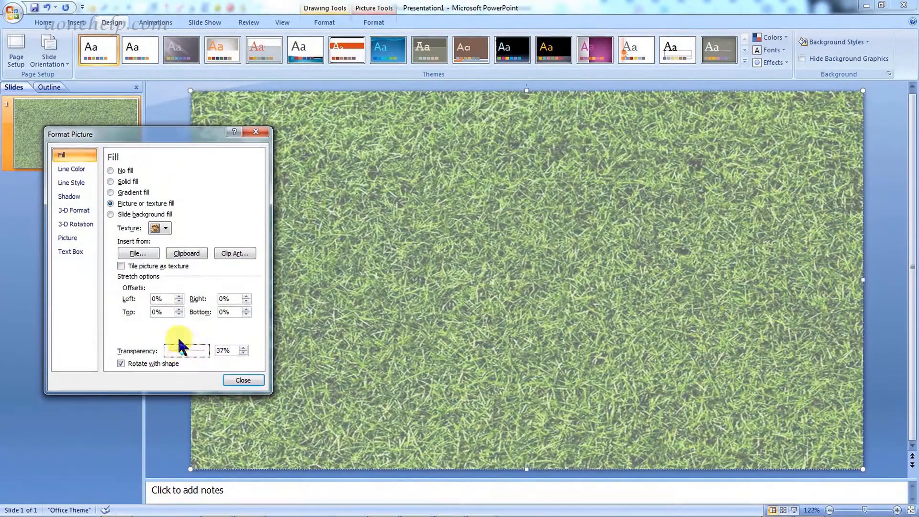
- Set the grass picture's stretch offsets to 24% left, 9% top and 10% bottom
click(178, 296)
drag(178, 297, 179, 309)
drag(245, 308, 244, 307)
drag(179, 296, 179, 297)
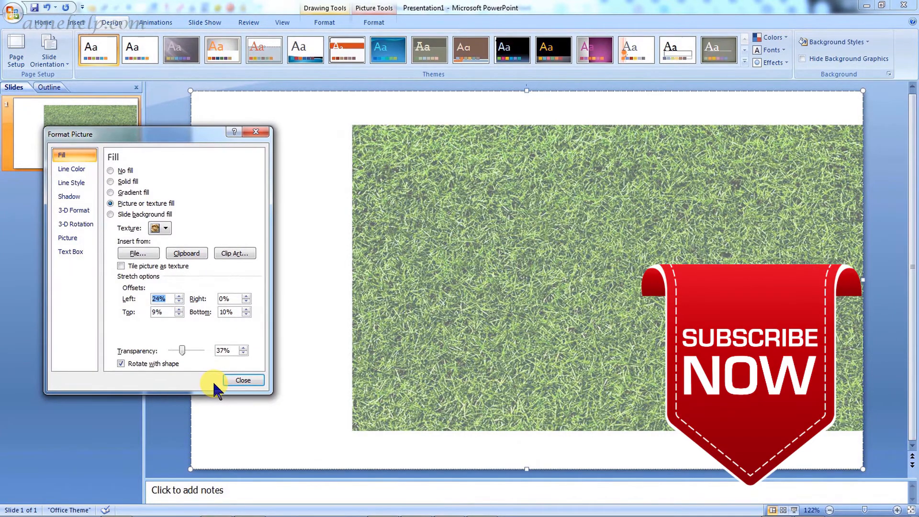
- Tile the grass picture as a texture and switch the shape back to the solid red fill
click(121, 267)
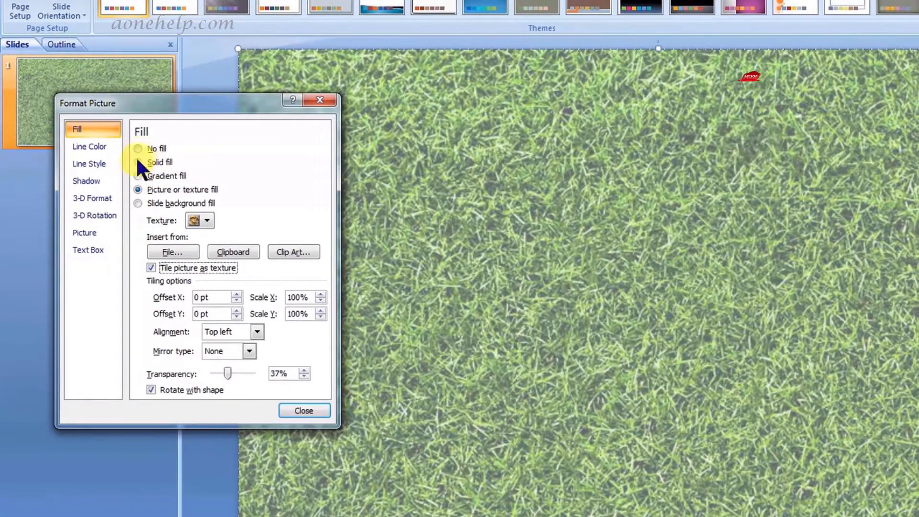
click(125, 171)
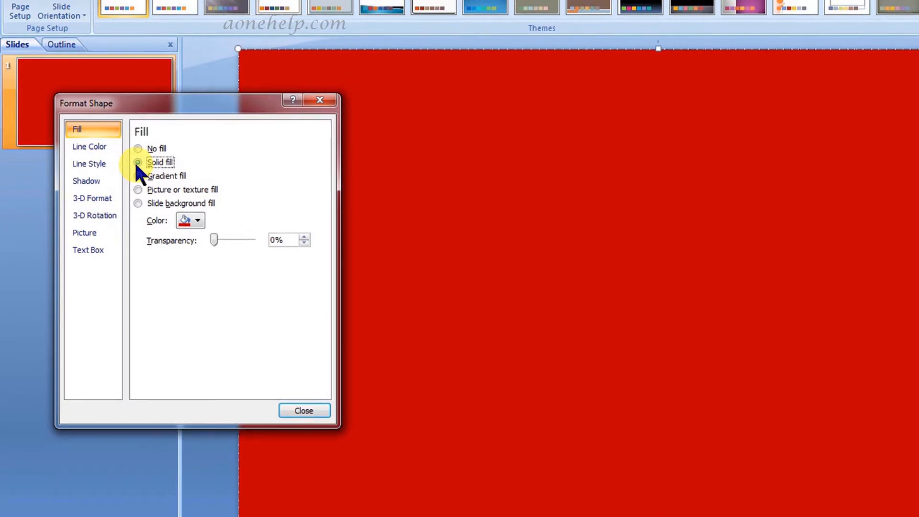
- Give the red shape a solid outline in the standard blue color
click(104, 147)
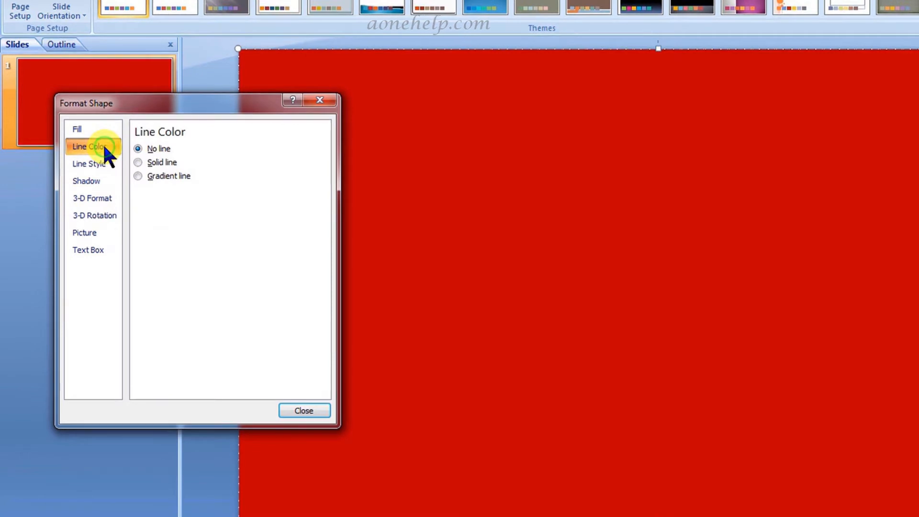
click(138, 163)
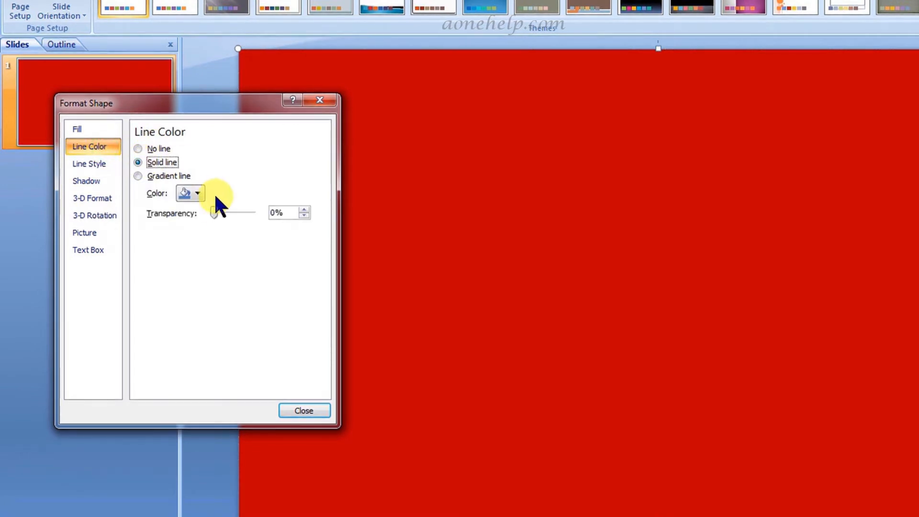
click(197, 194)
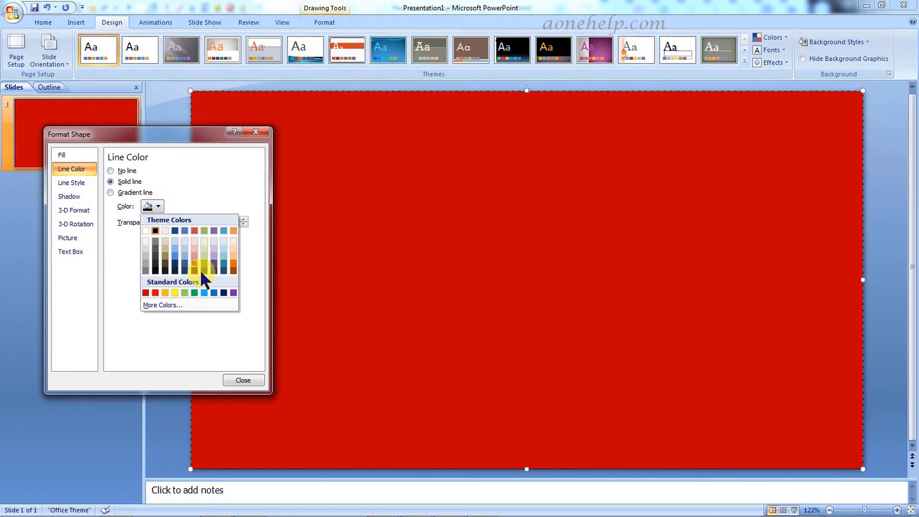
click(214, 292)
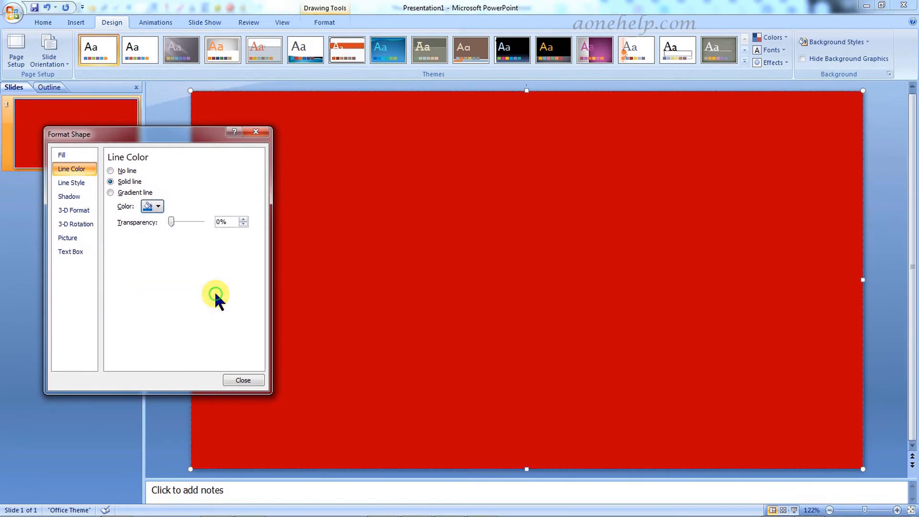
- Set the blue outline's width to 6.75 pt and its compound type to a double line
click(77, 182)
click(196, 167)
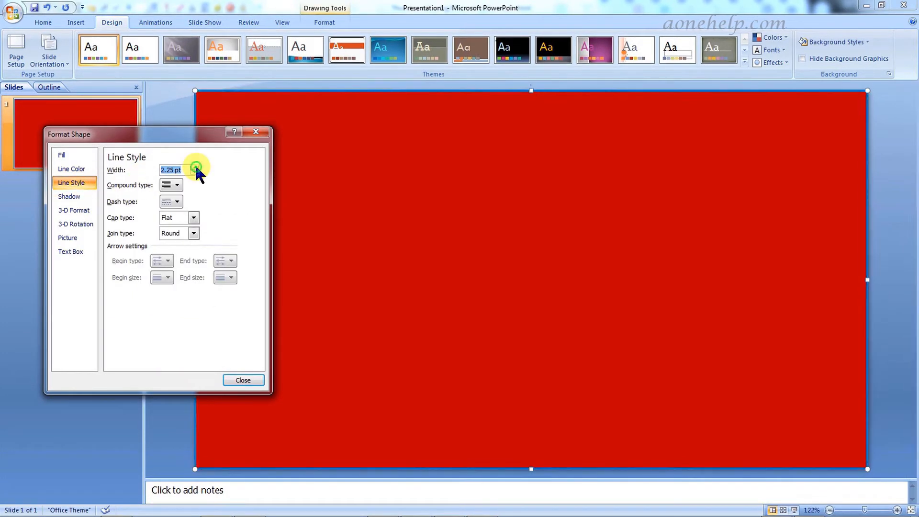
click(195, 168)
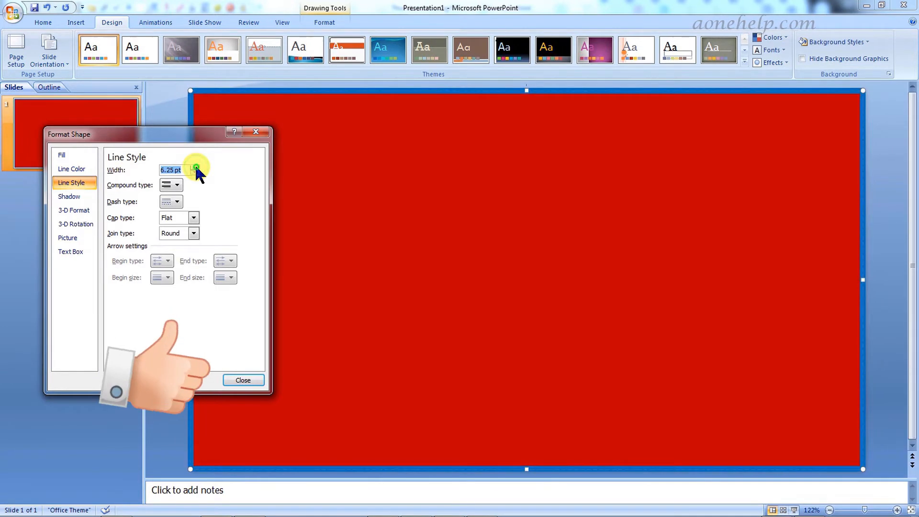
click(177, 185)
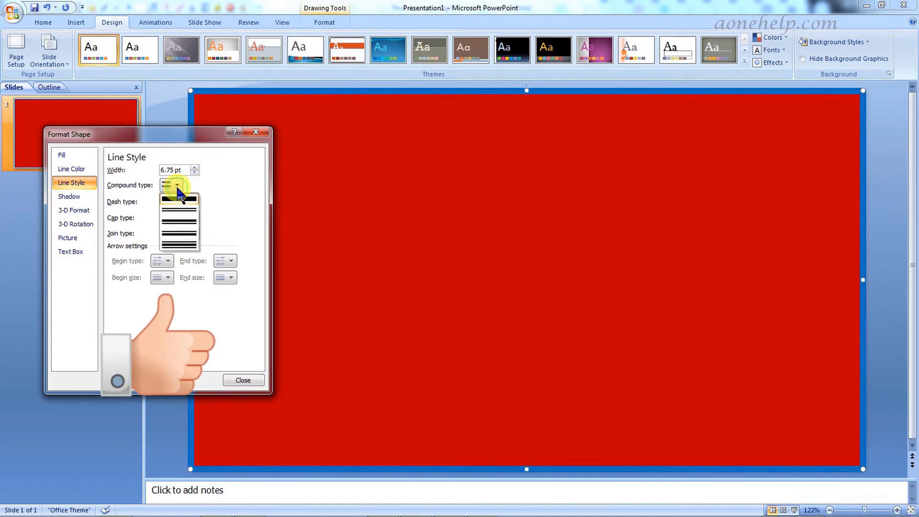
click(177, 210)
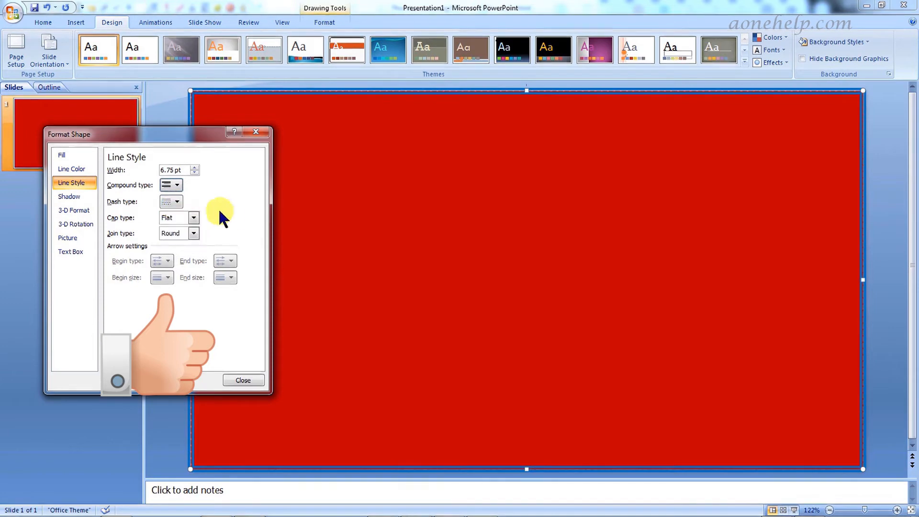
- Remove the shape's outline and close the shape formatting settings
click(58, 155)
click(71, 169)
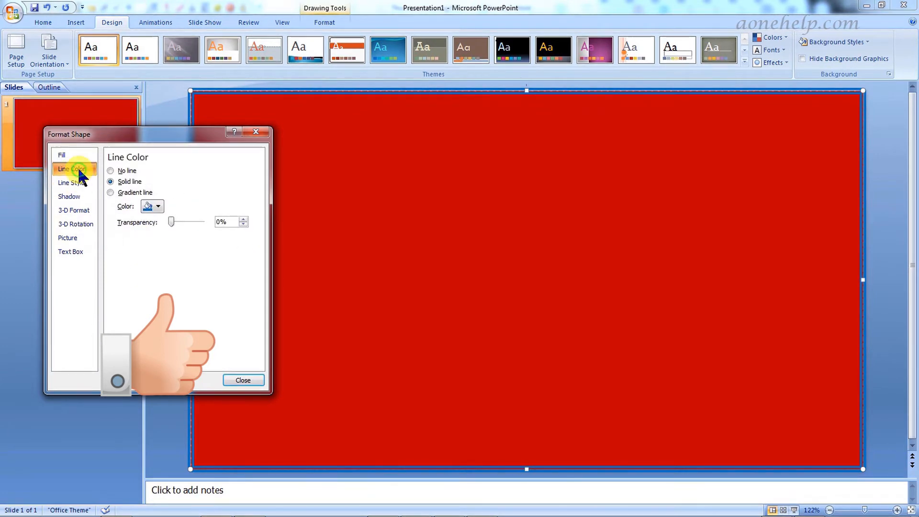
click(110, 171)
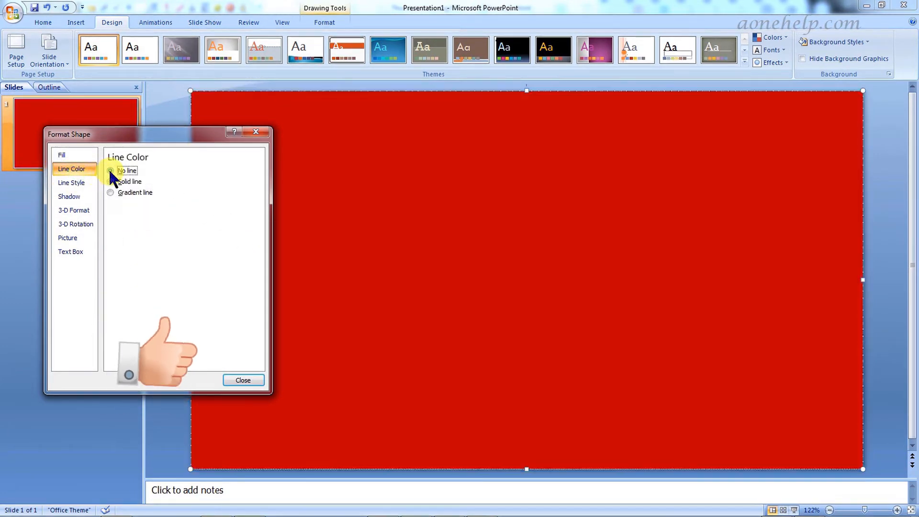
click(241, 379)
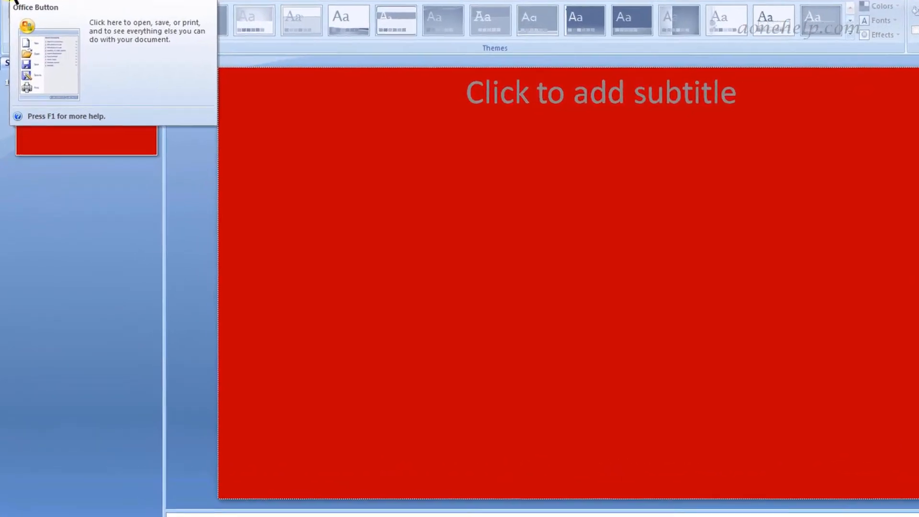
- Save the presentation as "Youtube thumbnails"
click(14, 2)
click(32, 64)
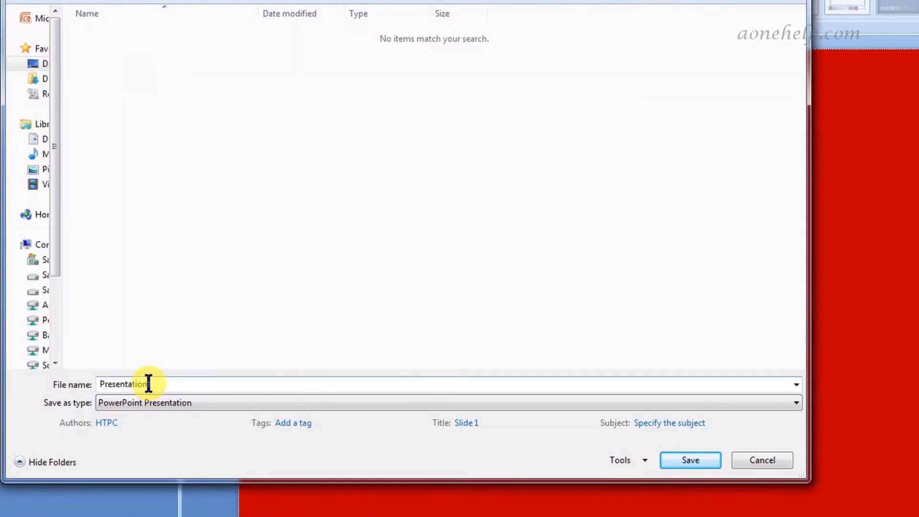
text(Youtube thumnails)
key(Return)
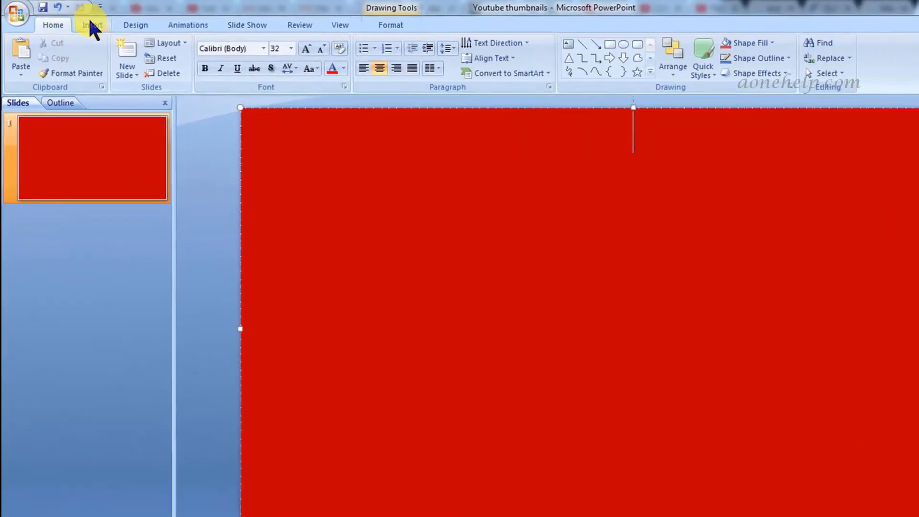
- Add a text box reading "Thumbnails" below the subtitle placeholder and widen it to span the whole slide
click(74, 22)
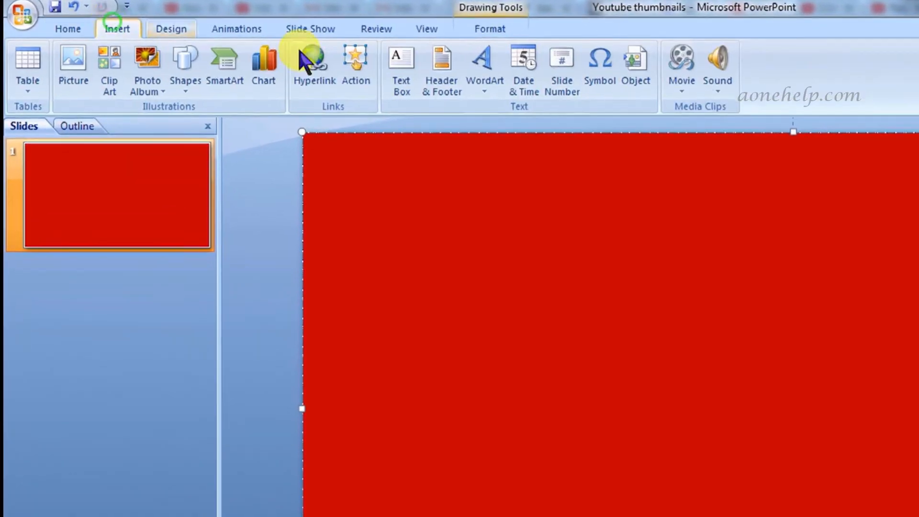
click(400, 67)
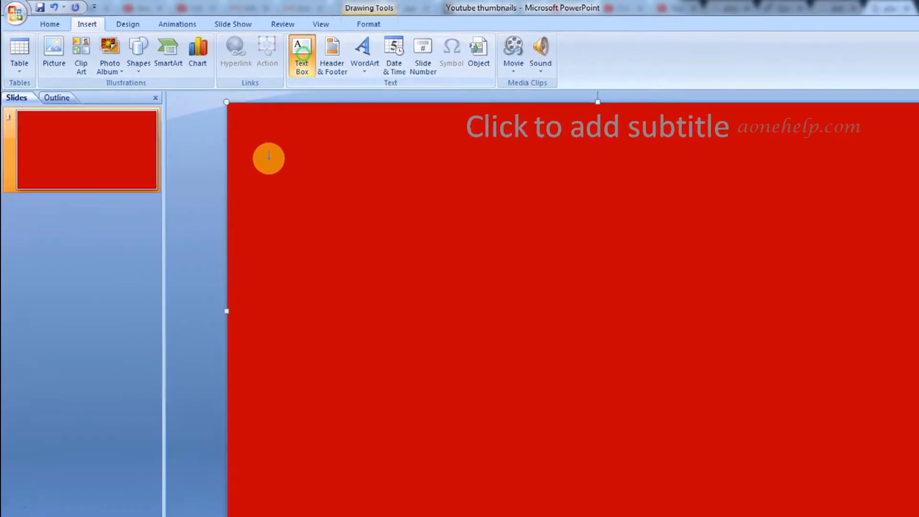
drag(268, 158, 478, 203)
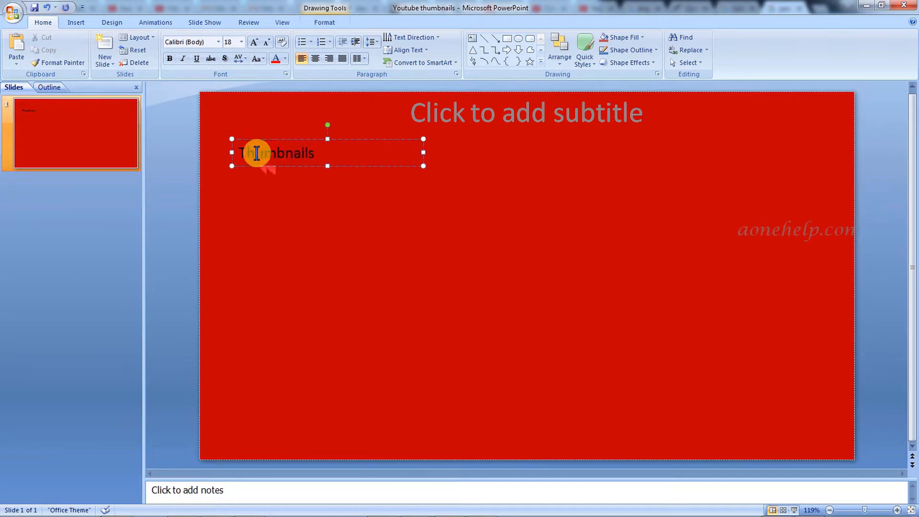
drag(229, 154, 205, 154)
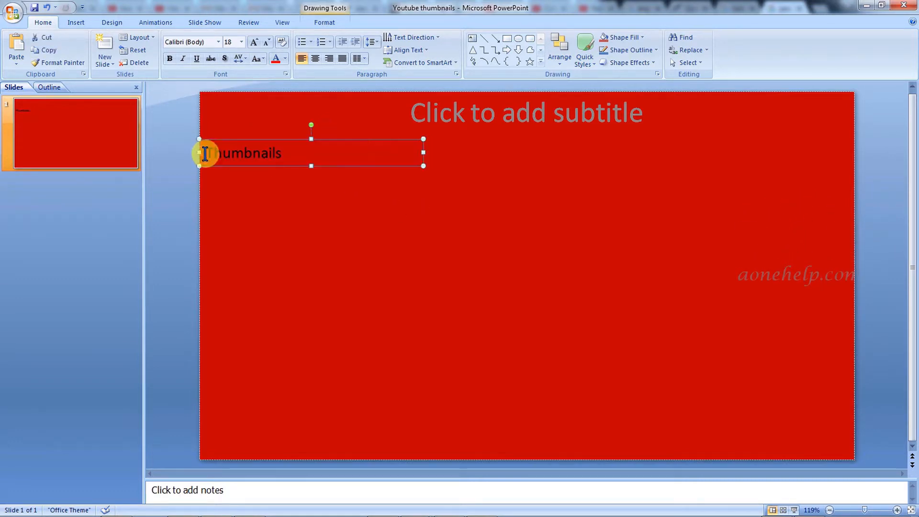
drag(424, 153, 854, 168)
- Enlarge the "Thumbnails" text to font size 44
double_click(223, 153)
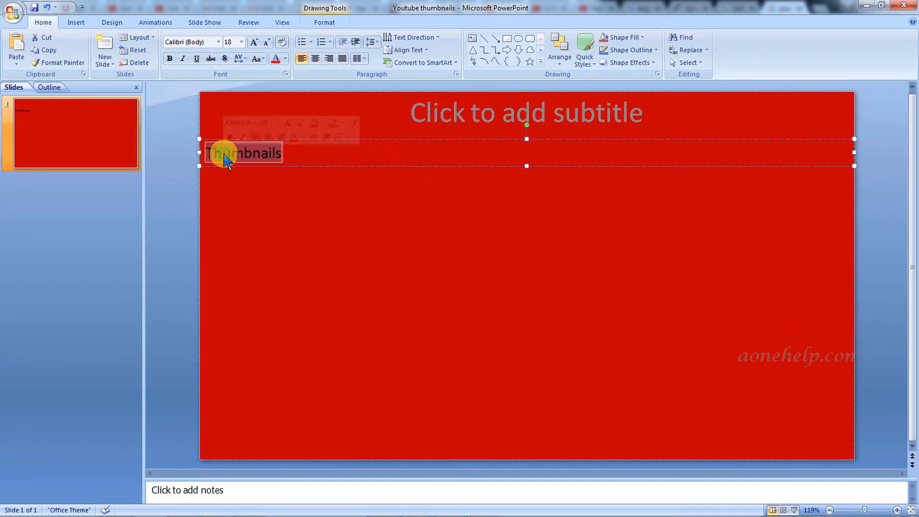
click(254, 43)
click(254, 43)
click(253, 43)
click(254, 43)
click(254, 43)
click(254, 43)
click(254, 43)
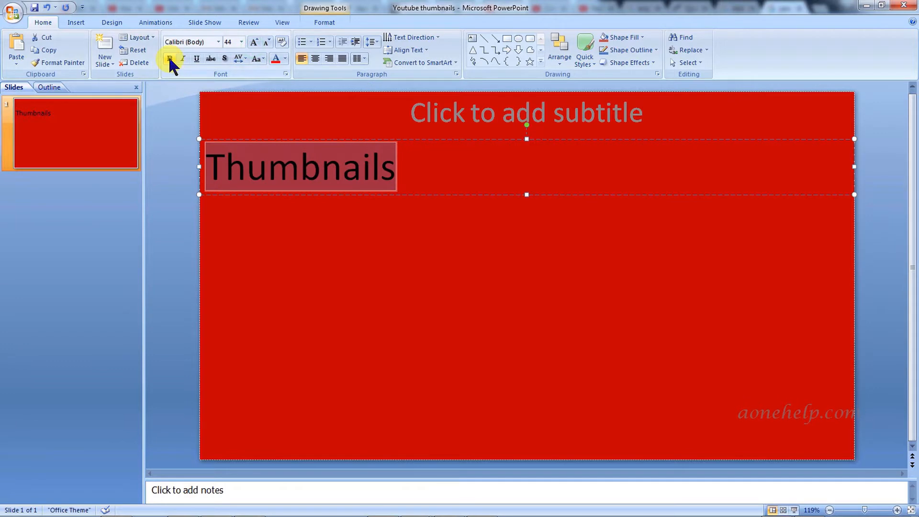
- Make the "Thumbnails" text bold and enlarge it to font size 115
click(170, 59)
click(255, 43)
click(255, 43)
click(255, 43)
click(255, 43)
click(255, 43)
click(254, 43)
click(255, 44)
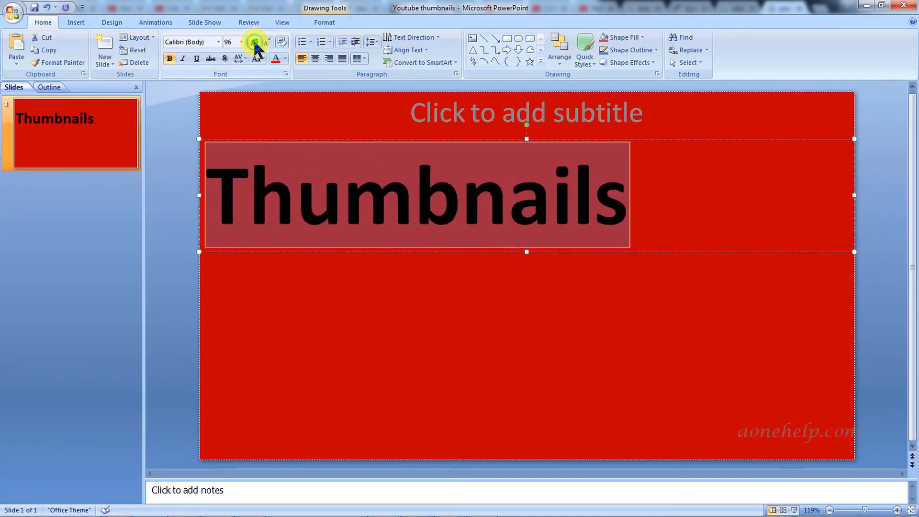
click(255, 43)
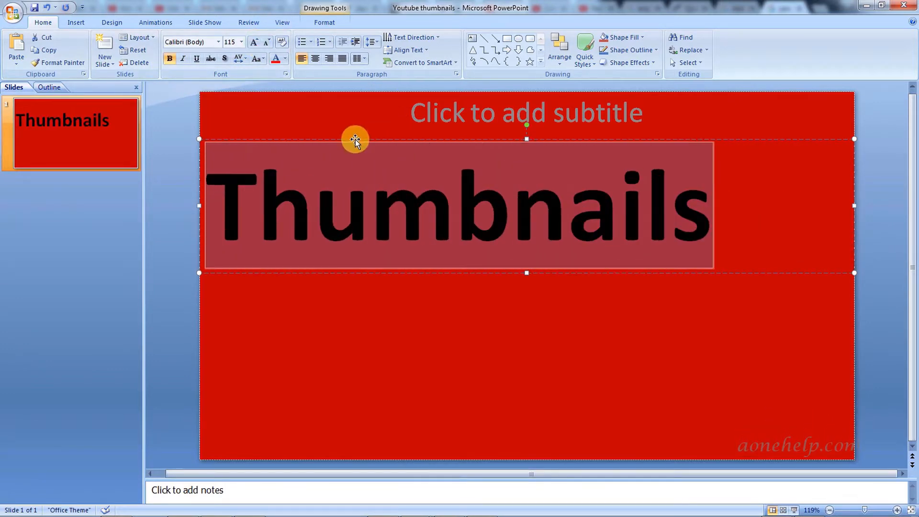
- Move the "Thumbnails" text box up to the slide's top edge
drag(353, 140, 354, 97)
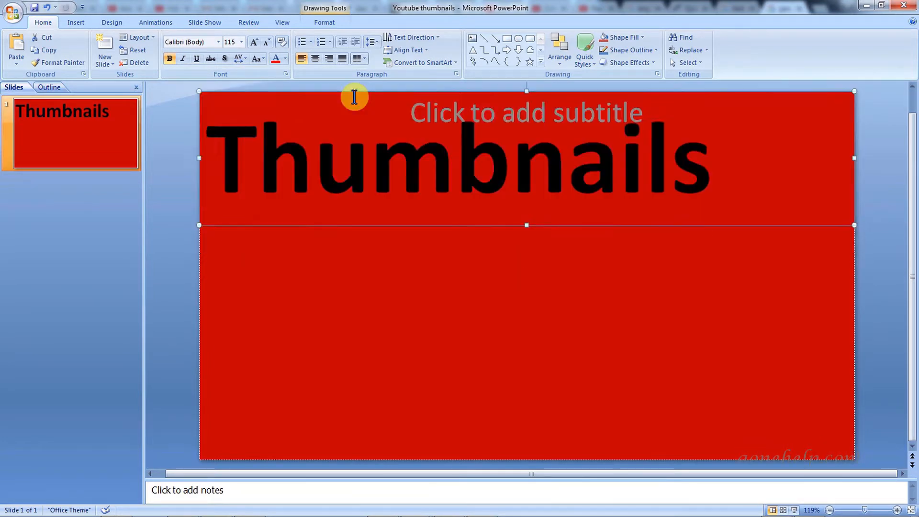
click(455, 299)
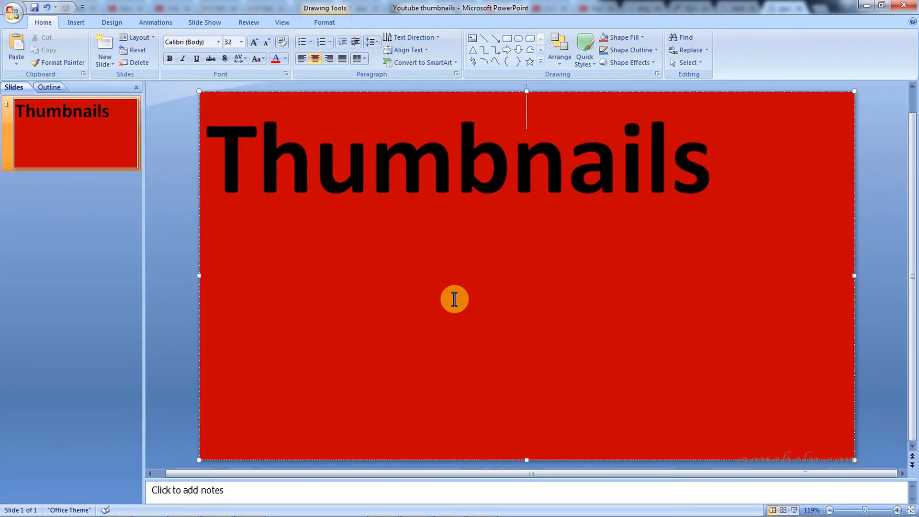
key(Escape)
- Draw an empty text box below "Thumbnails" and widen it to span nearly the whole slide
click(76, 23)
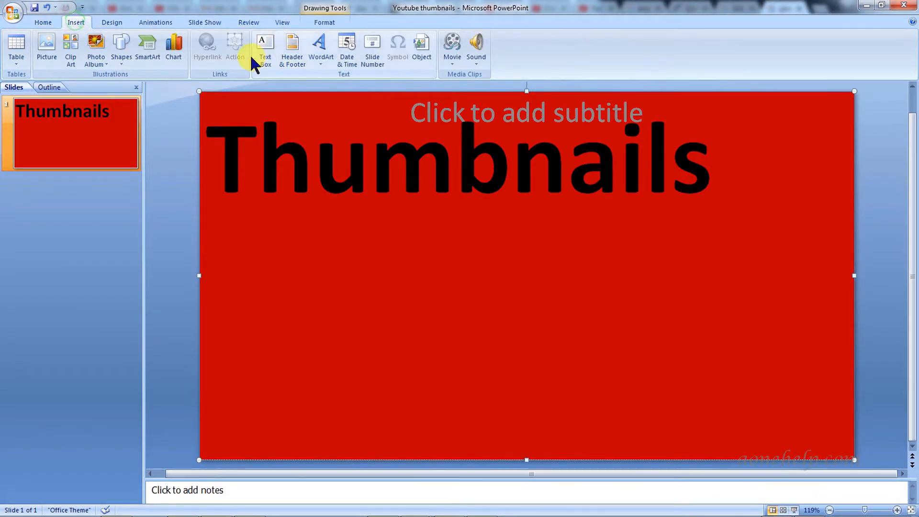
drag(221, 249, 259, 303)
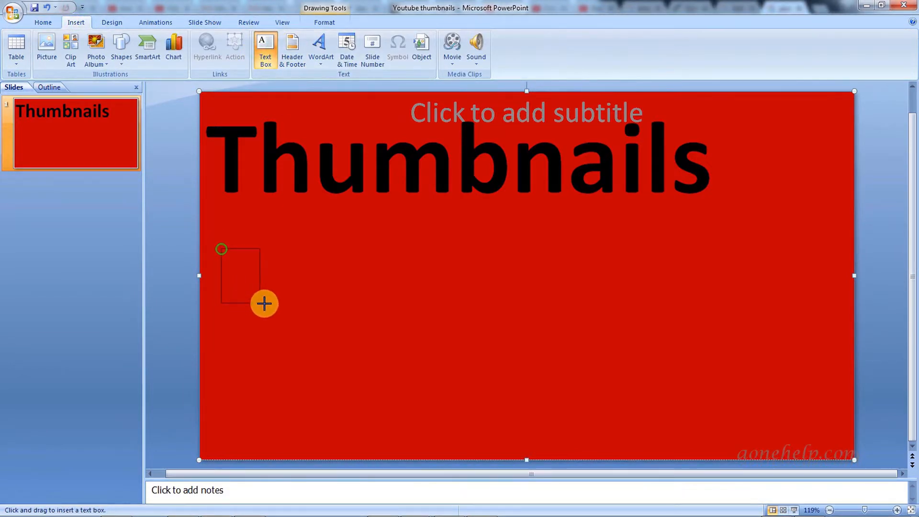
drag(439, 311, 439, 311)
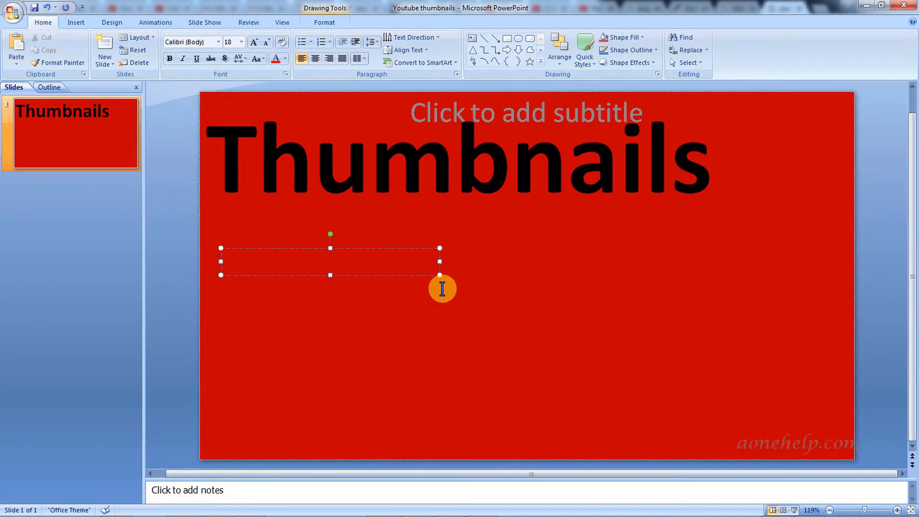
drag(439, 259, 848, 260)
drag(217, 263, 205, 263)
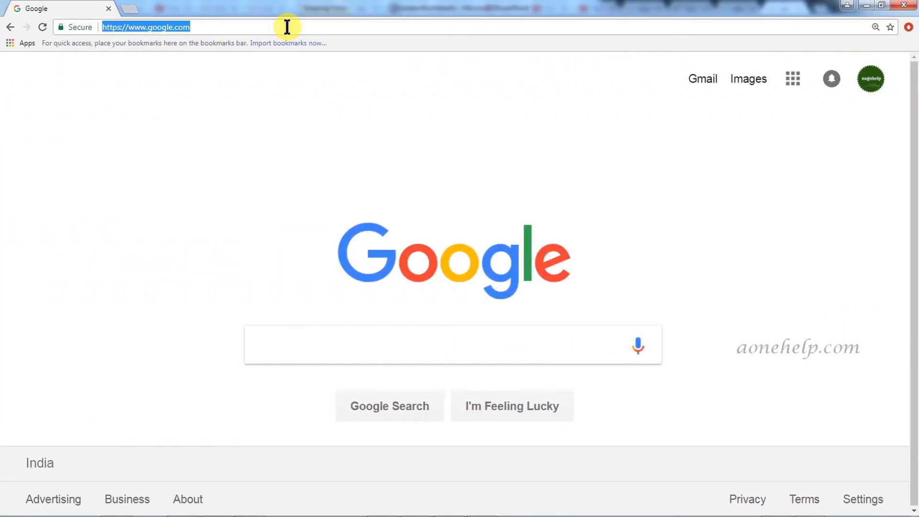
- Switch to the browser, open the Quillpad site and choose Hindi as the typing language
text(qui)
key(Return)
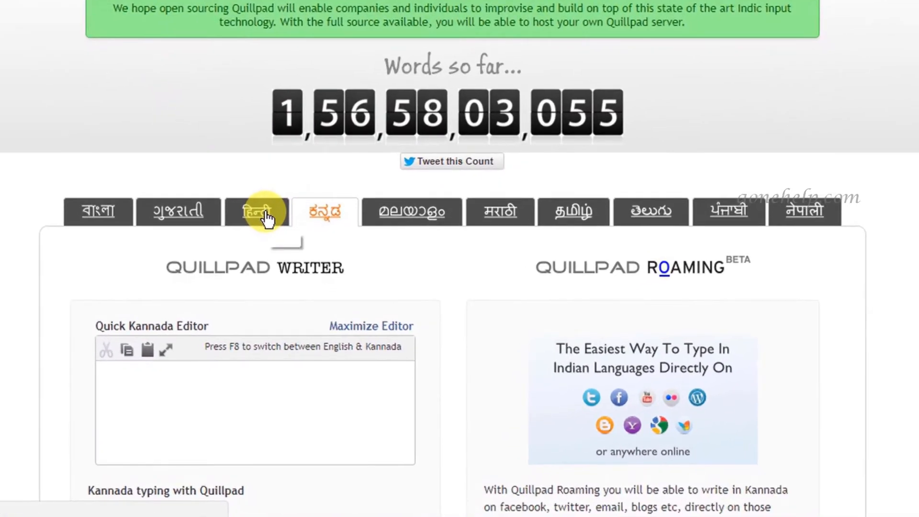
click(259, 213)
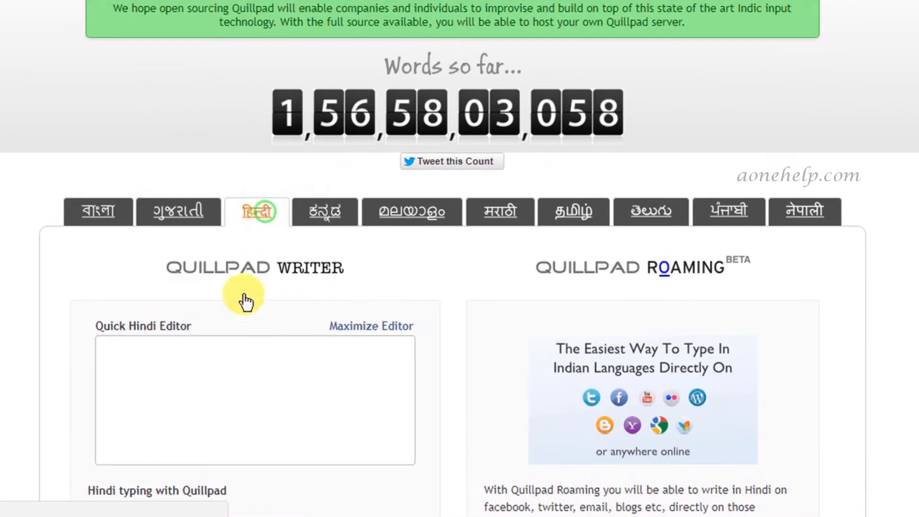
- Write "बनाने का आसान तरीका" in the Quick Hindi Editor and select the whole phrase
text(banan)
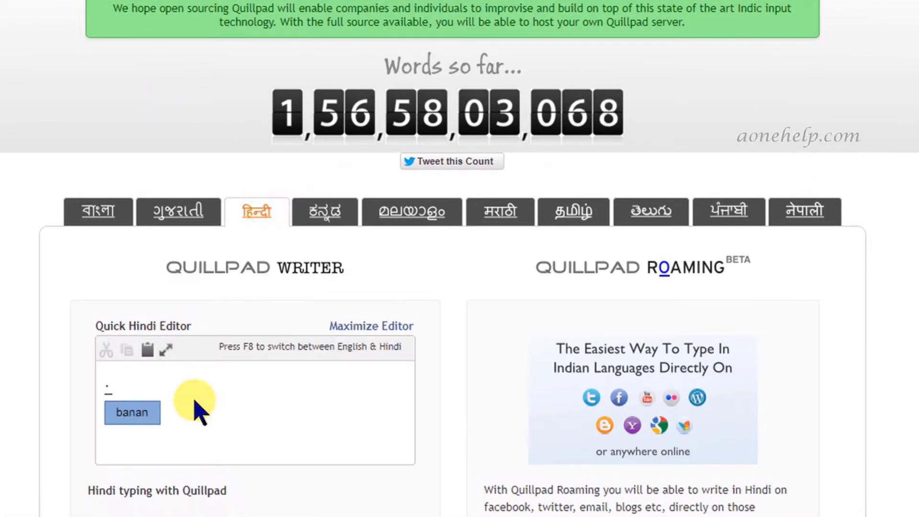
text(e ka asan ta)
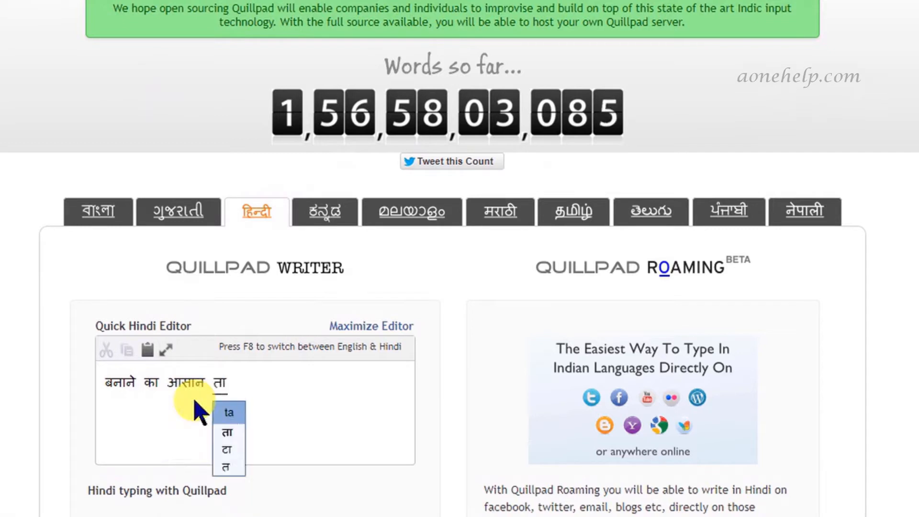
text(rik)
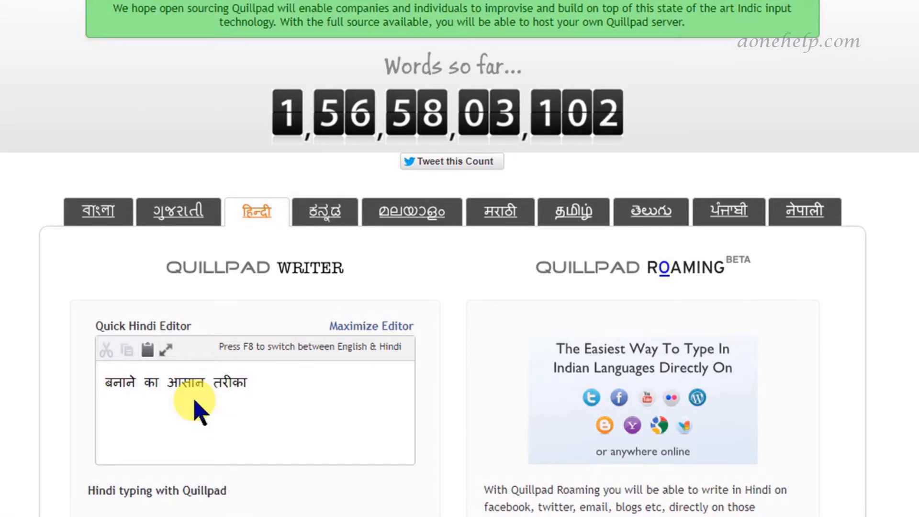
key(ctrl+a)
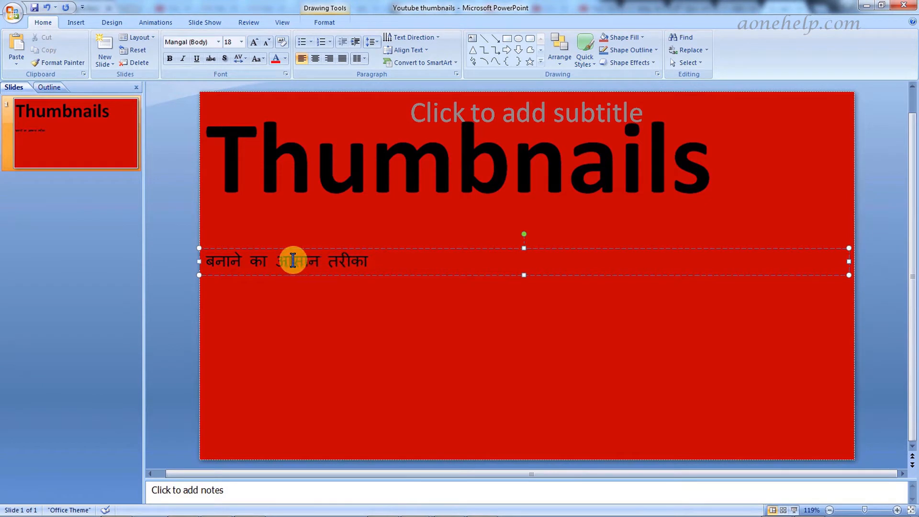
- Back in PowerPoint, move the words "आसान तरीका" out of the pasted Hindi line into a new slide-wide text box below it
drag(378, 262, 282, 266)
key(Delete)
click(294, 353)
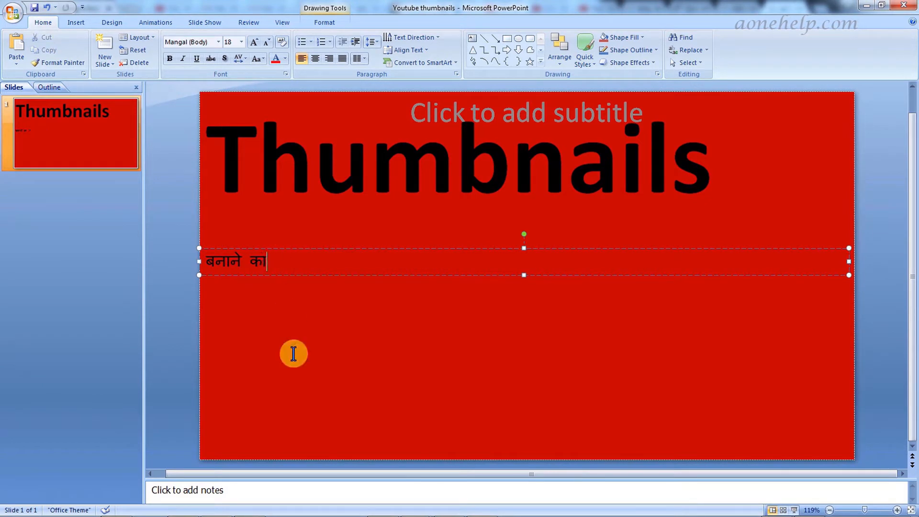
click(75, 23)
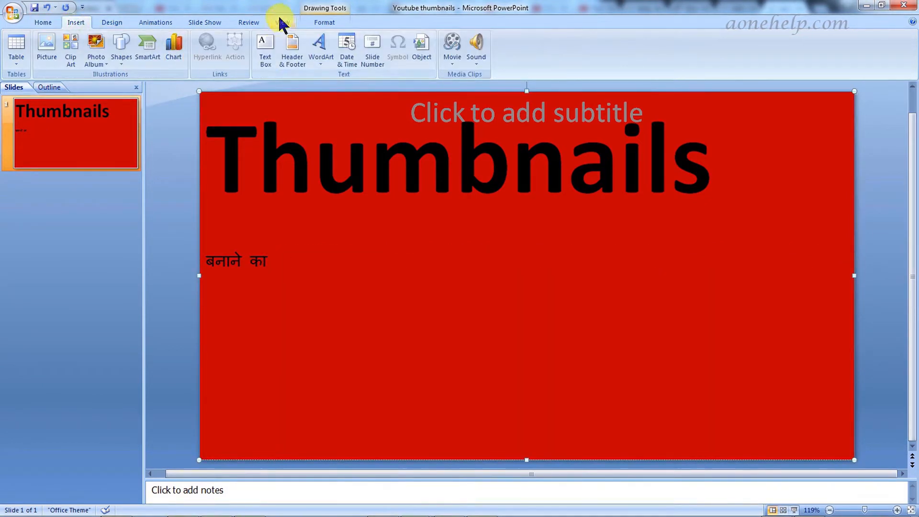
click(265, 49)
drag(242, 366, 855, 368)
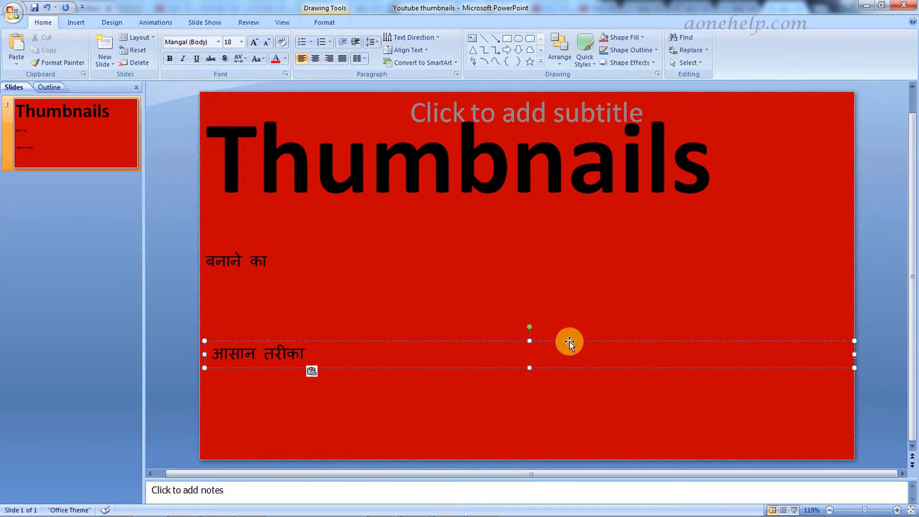
- Format the "बनाने का" text as yellow, bold and font size 100
drag(207, 261, 269, 261)
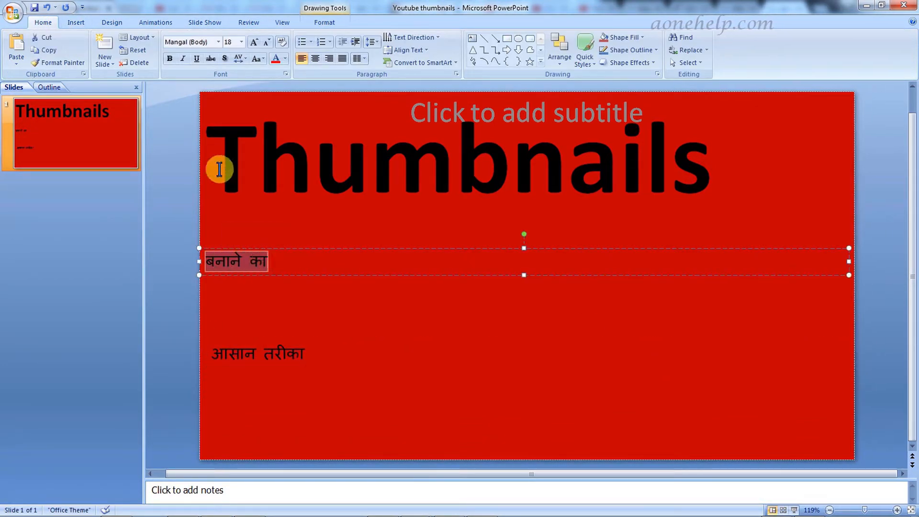
click(285, 58)
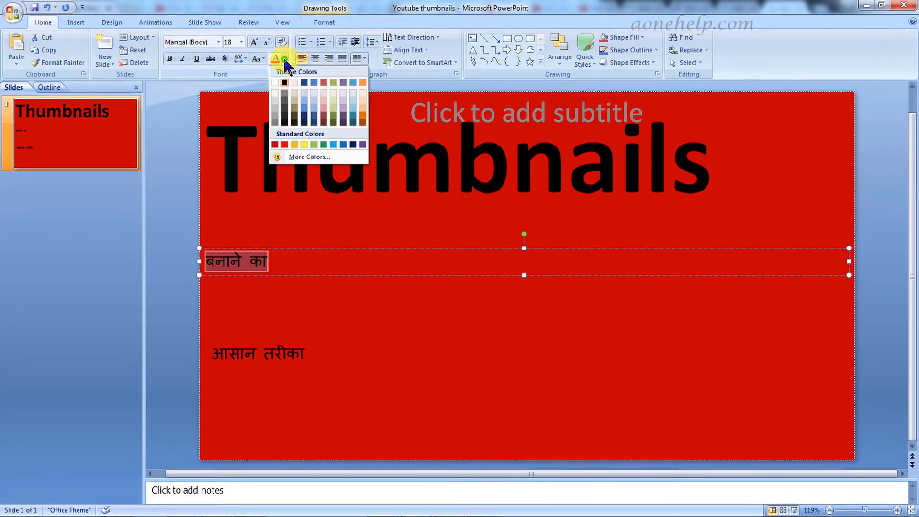
click(304, 144)
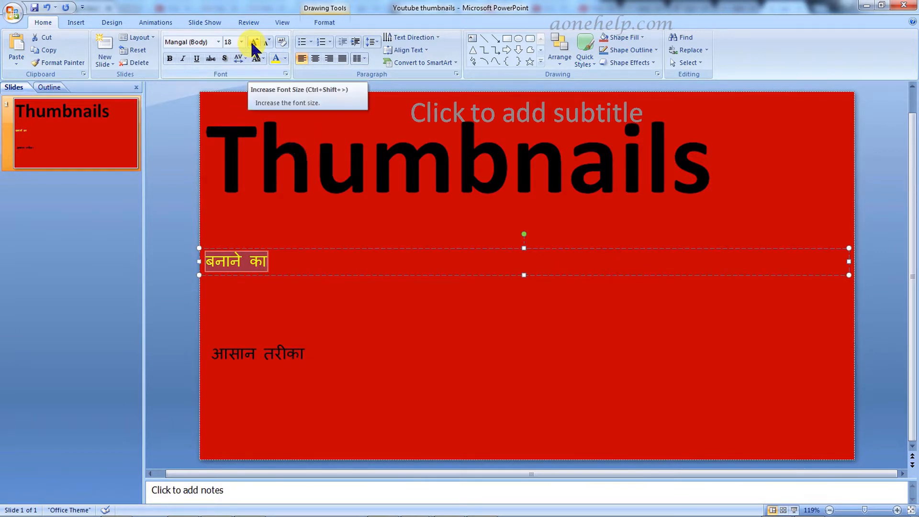
click(234, 42)
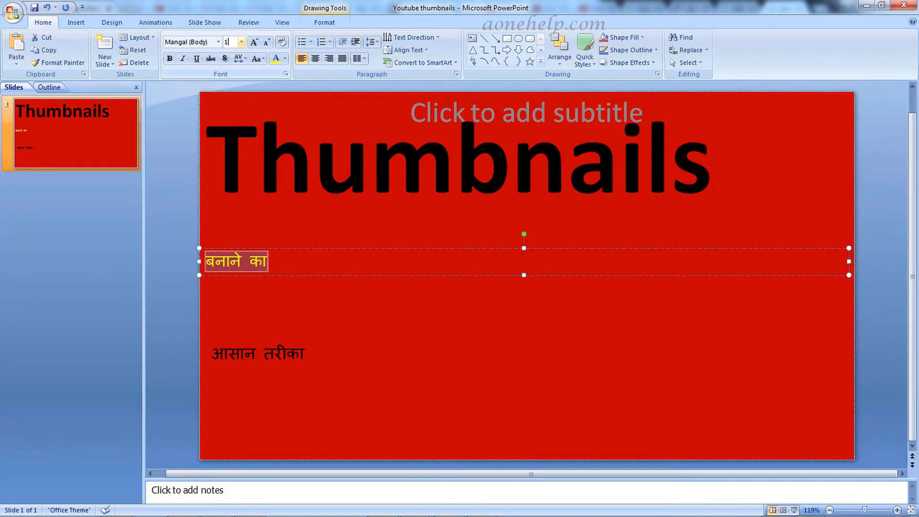
key(Return)
click(170, 58)
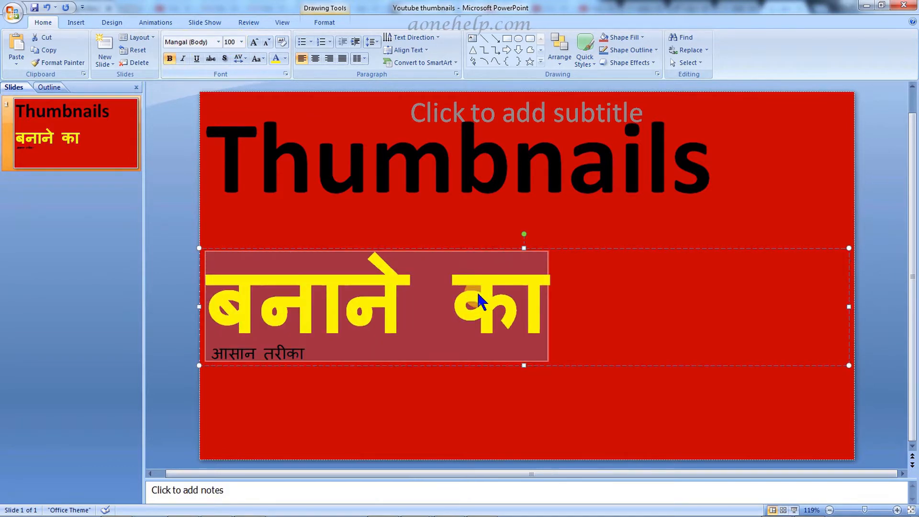
- Remove the extra space between "बनाने" and "का" and move their text box up closer to "Thumbnails"
click(453, 294)
key(BackSpace)
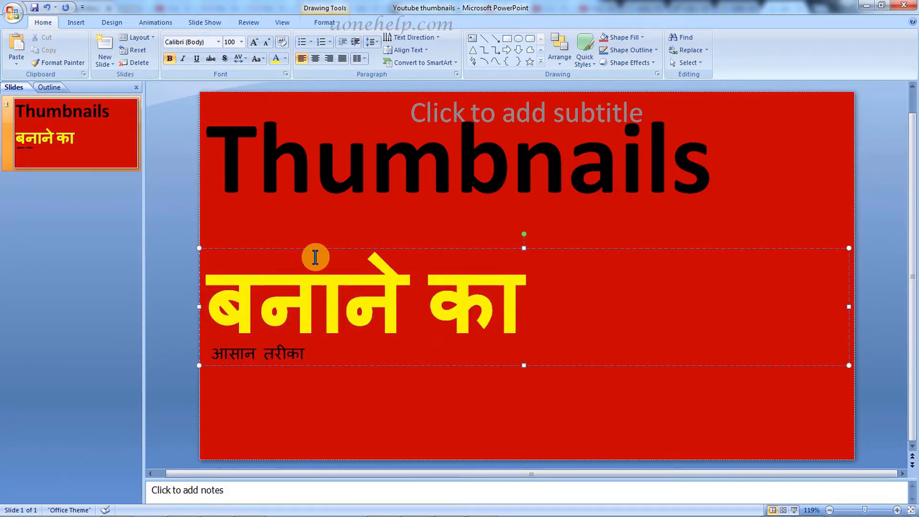
drag(308, 248, 308, 225)
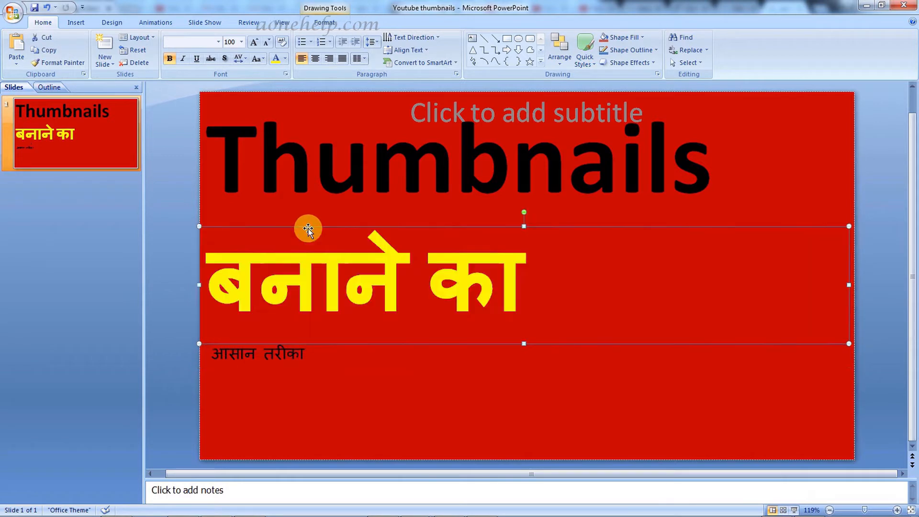
- Move the "आसान तरीका" text box lower, align it with the slide's left edge and extend it to the right edge
click(224, 362)
drag(219, 343, 214, 375)
drag(850, 388, 855, 389)
- Copy the "बनाने का" formatting onto "आसान तरीका" with Format Painter and move that text box up to fit the slide
double_click(280, 267)
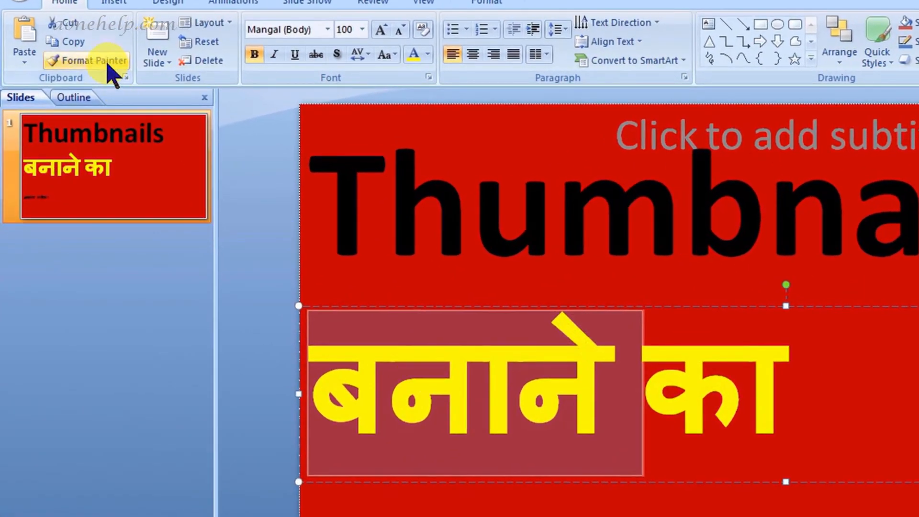
click(108, 66)
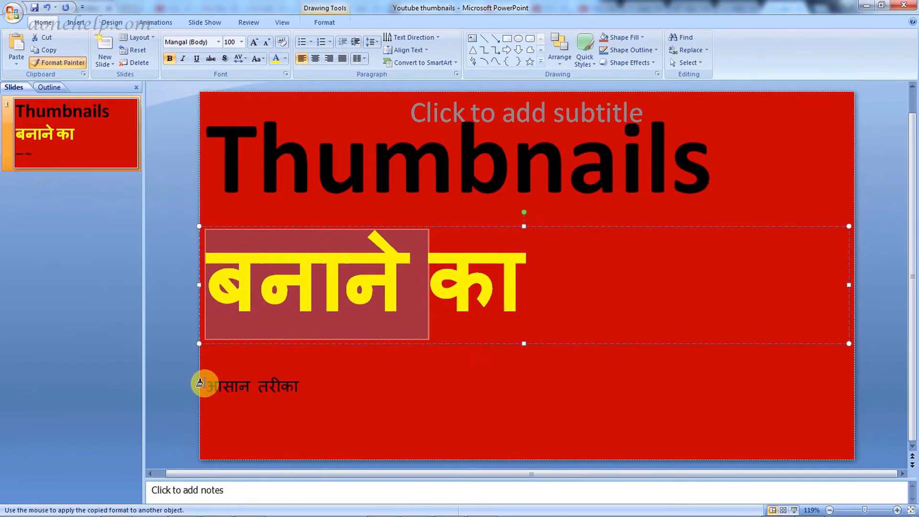
drag(200, 383, 200, 384)
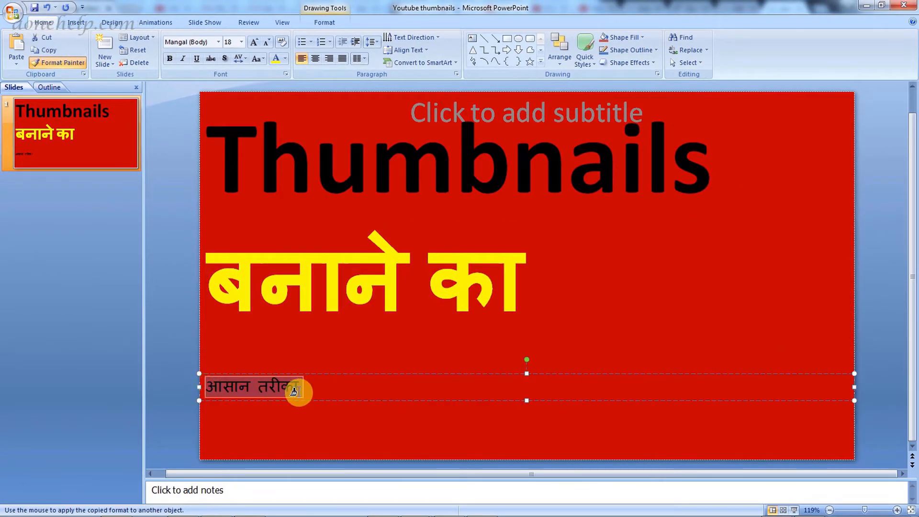
drag(294, 391, 297, 390)
drag(383, 344, 384, 313)
- Change the "Thumbnails" text to the off-white theme colour
triple_click(509, 149)
click(285, 59)
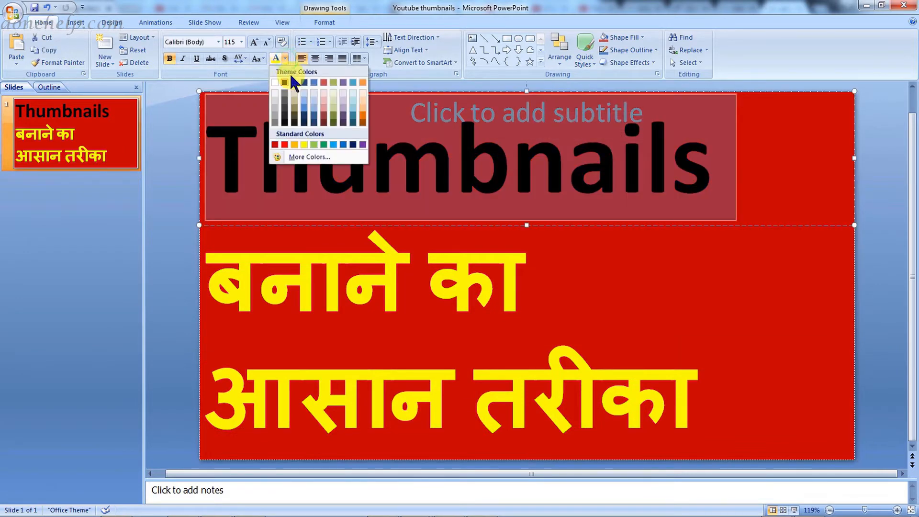
click(297, 82)
click(647, 114)
- Change the font colour of the "आसान तरीका" text to another theme colour
click(722, 258)
click(285, 58)
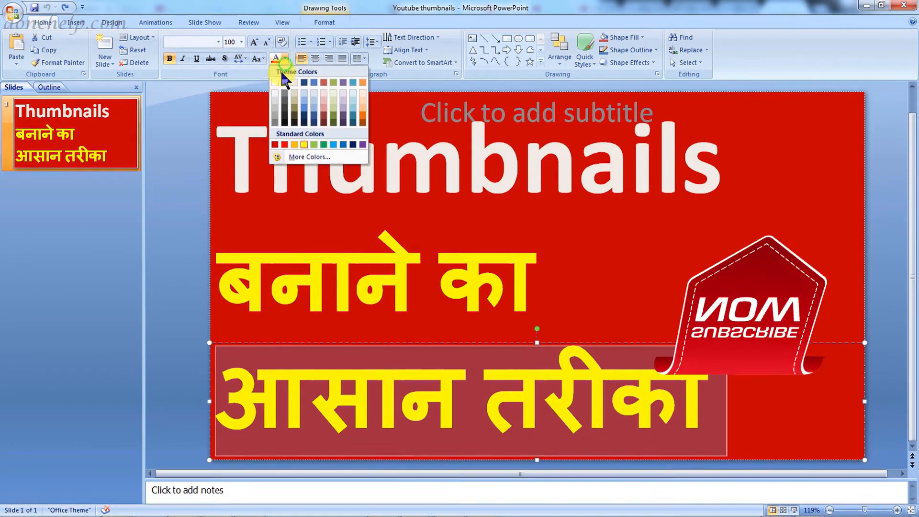
click(282, 76)
click(587, 263)
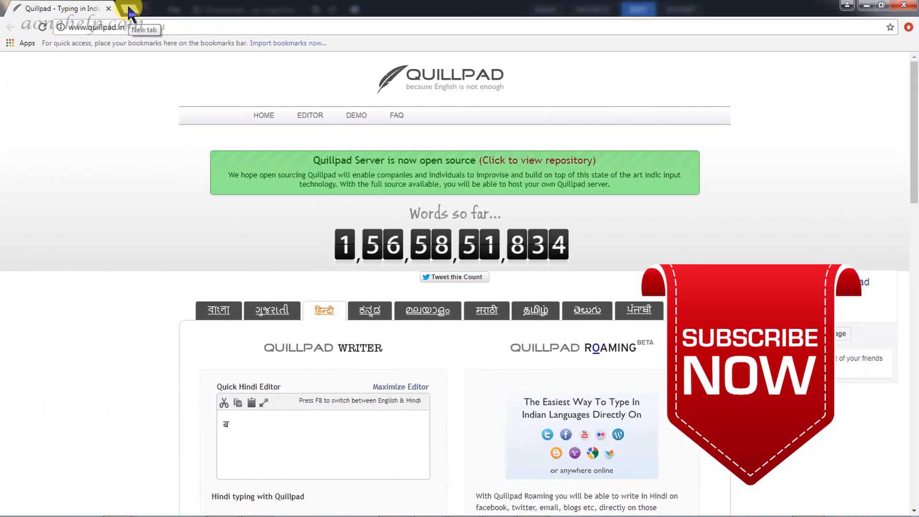
- Search Google Images in a new browser tab for "powerpoint logo transparent background" and open the 825 × 350 PlusPNG logo preview
click(129, 10)
text(powerpoint logo transparent background)
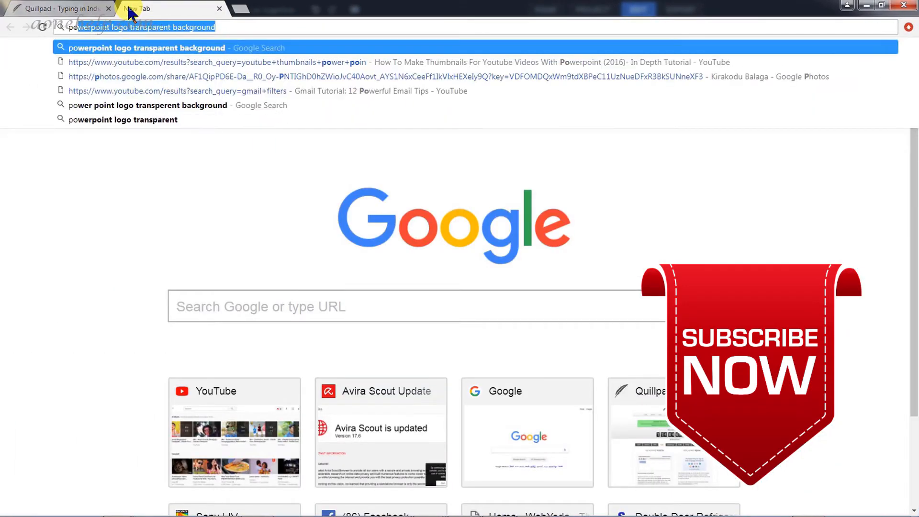
key(Return)
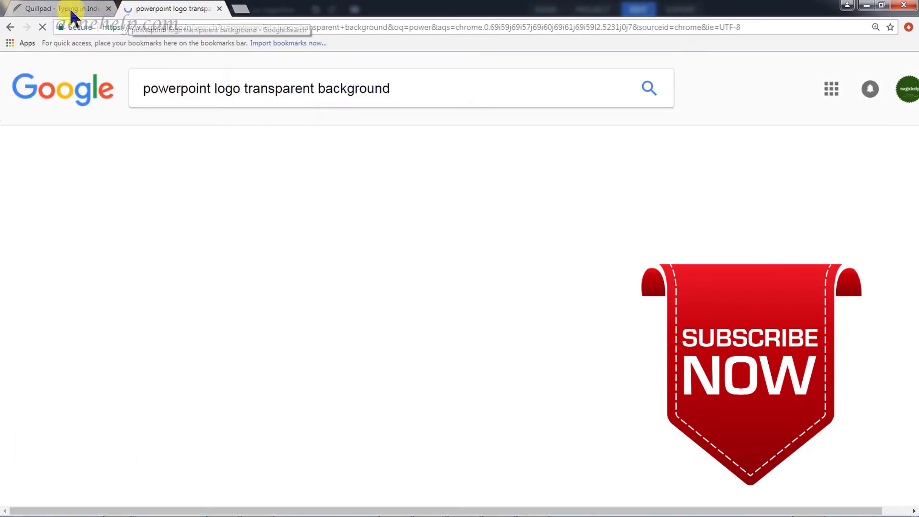
click(207, 138)
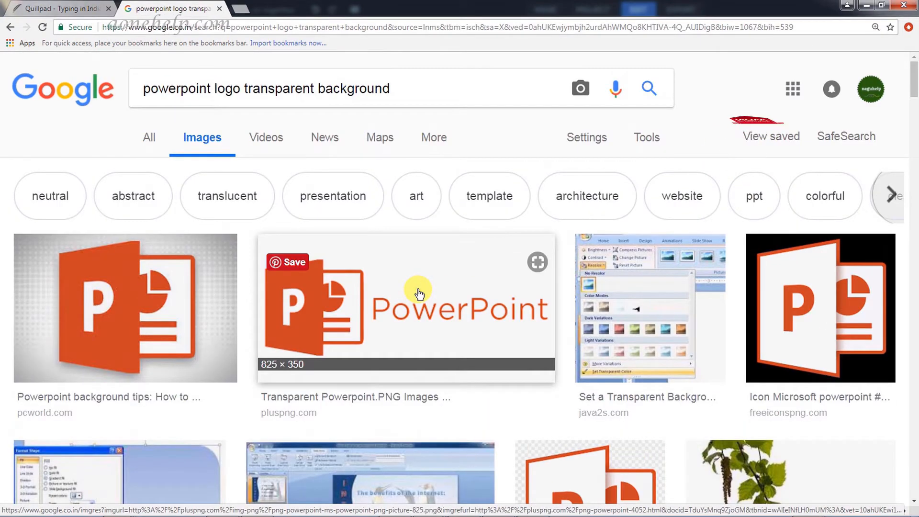
click(370, 290)
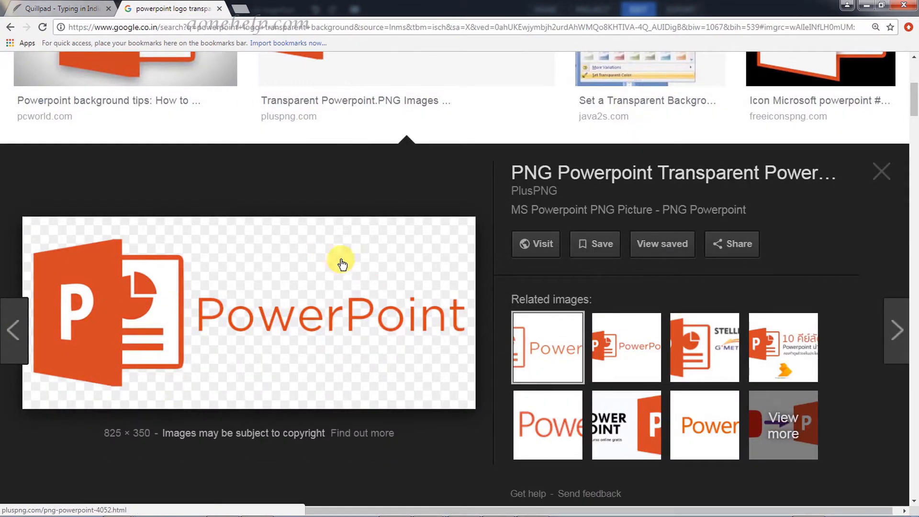
scroll(367, 274, down, 1)
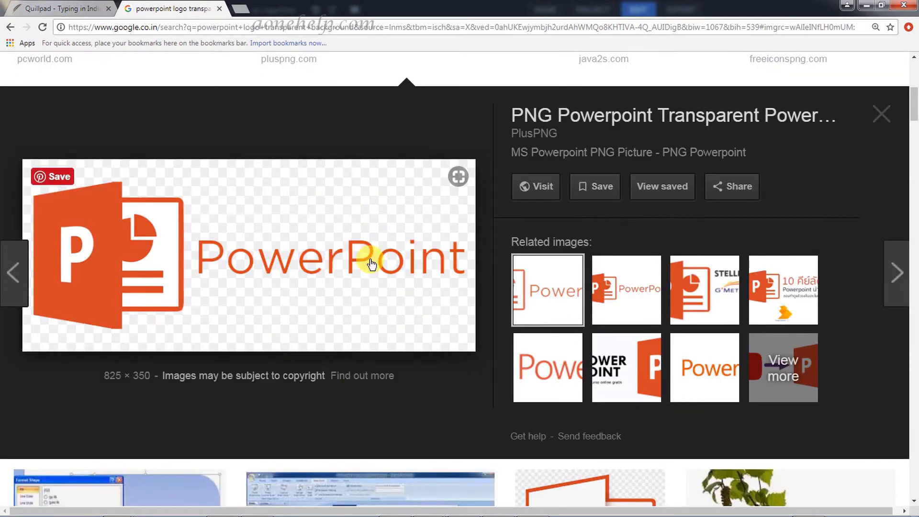
- Save the PowerPoint logo image as the PNG file naguppt2 in the anagu folder
right_click(355, 212)
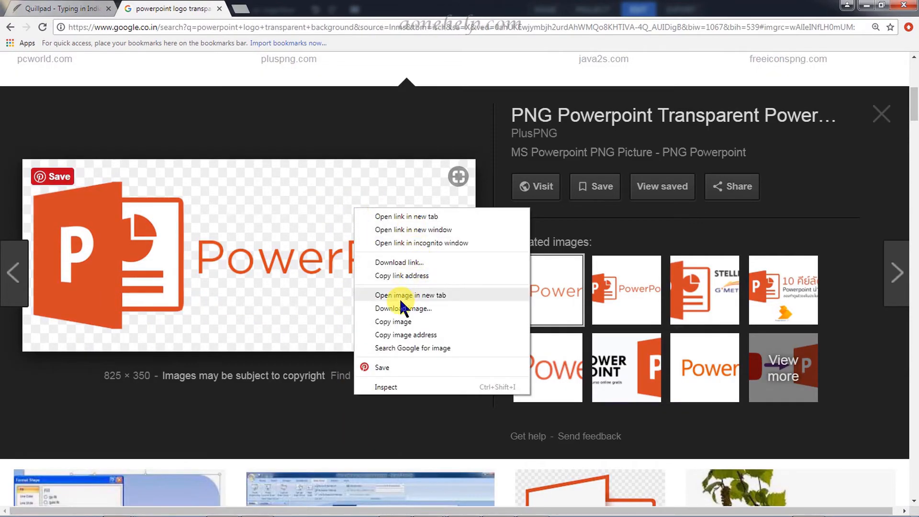
click(394, 309)
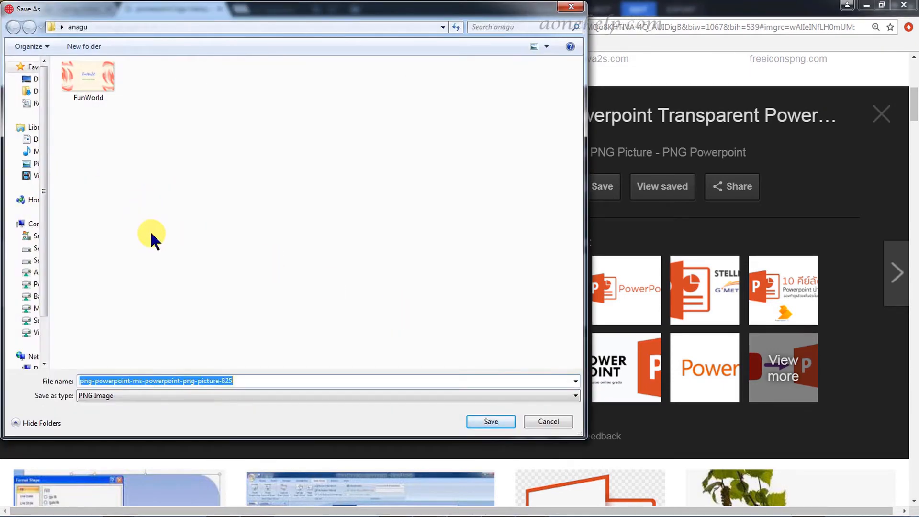
text(nagup)
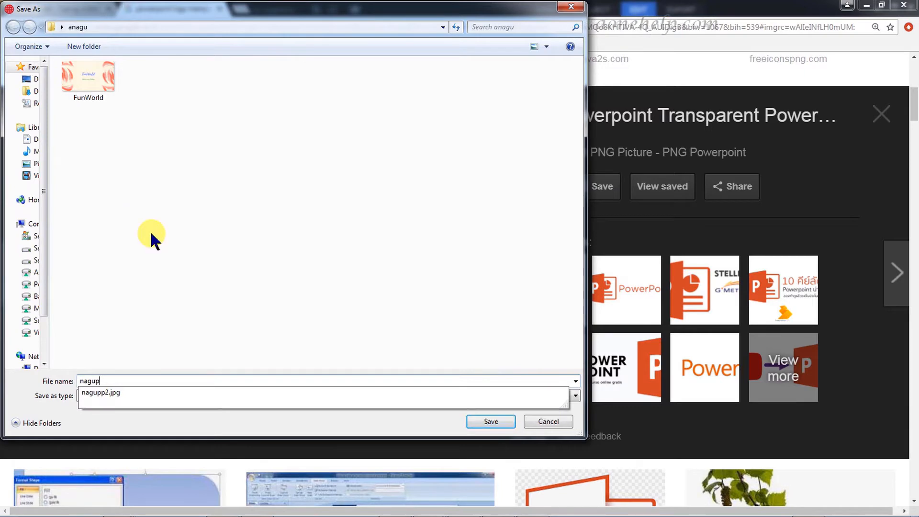
text(pt2)
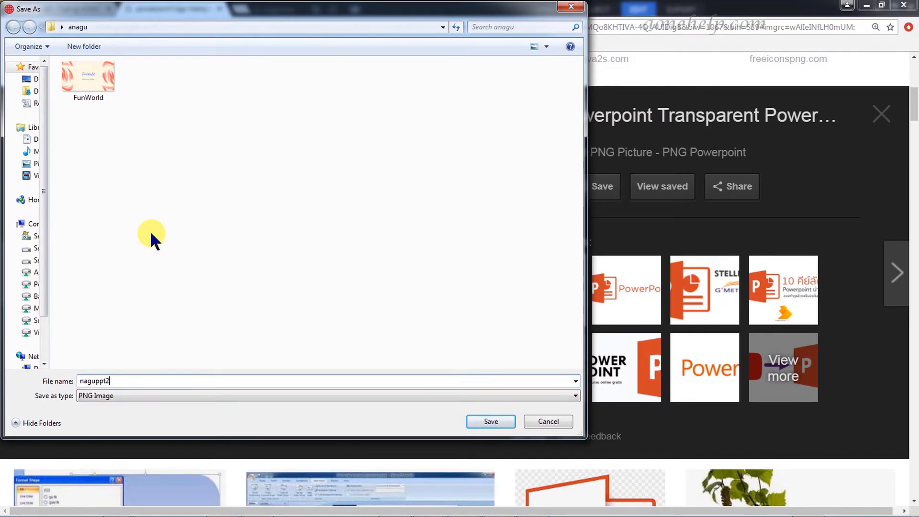
key(Return)
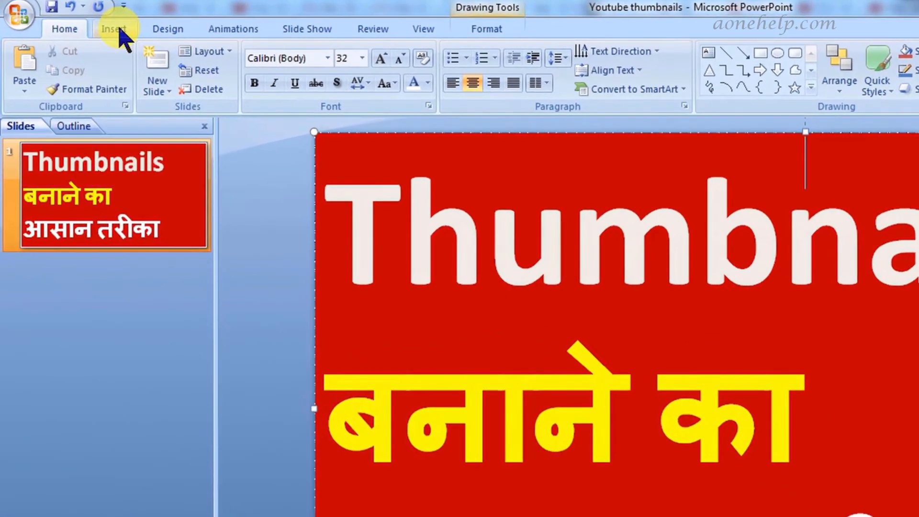
- Switch to PowerPoint, insert the 1600 x 1600 PowerPoint logo from the anagu folder, and size it to about 2.3" beside the Hindi text
click(76, 22)
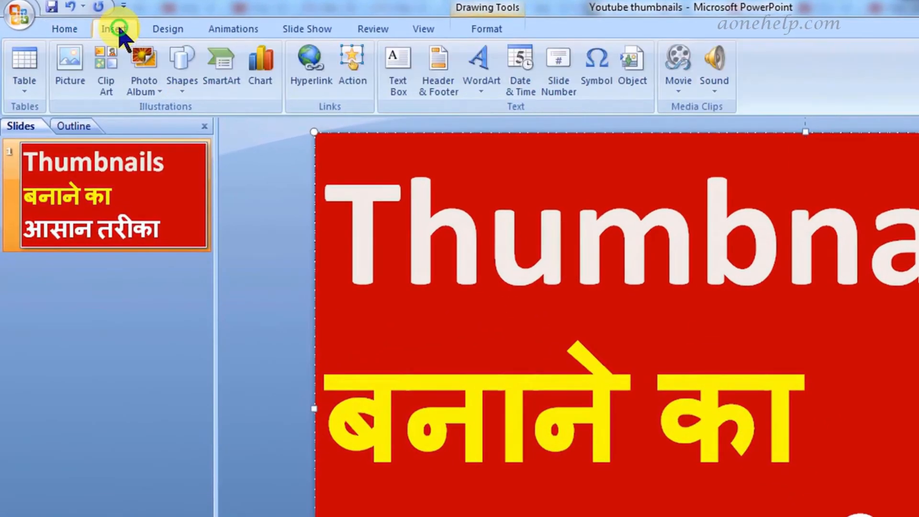
click(81, 66)
click(136, 187)
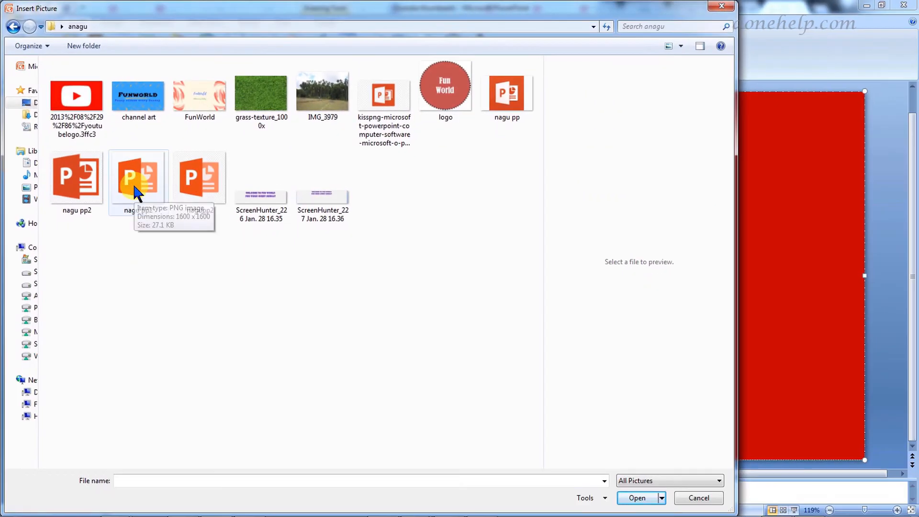
double_click(135, 188)
drag(525, 257, 836, 229)
drag(722, 294, 692, 329)
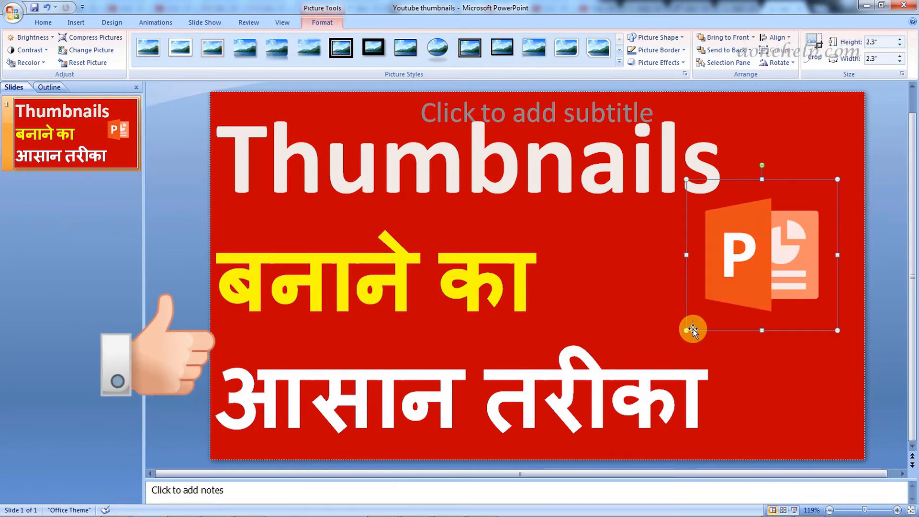
- Change the background shape's solid fill colour to black
click(790, 364)
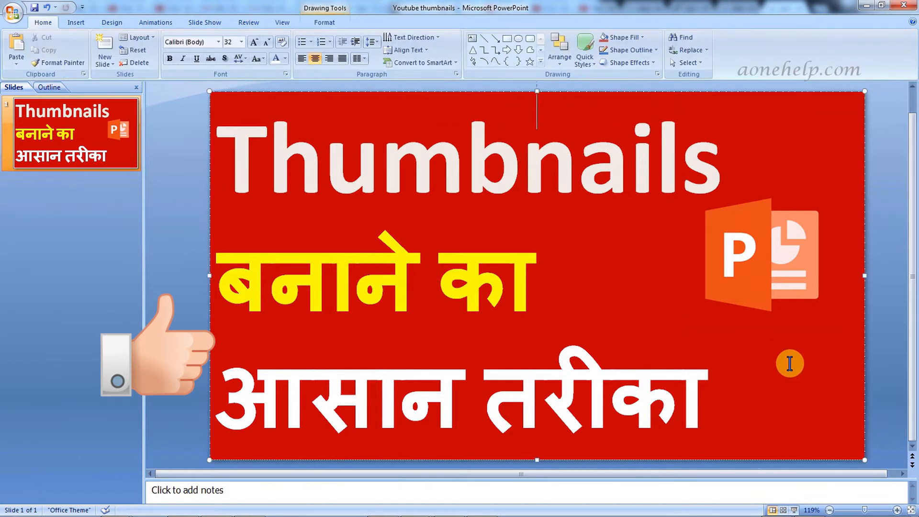
right_click(835, 93)
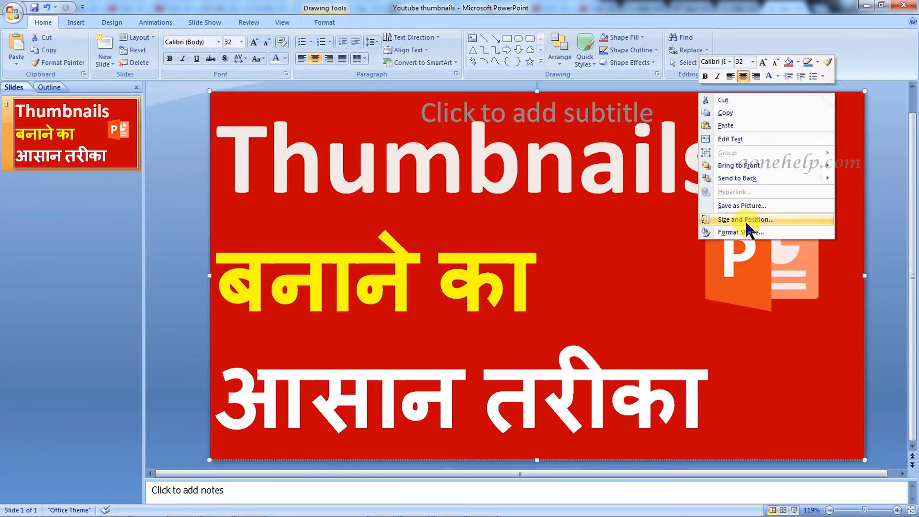
click(743, 232)
click(460, 227)
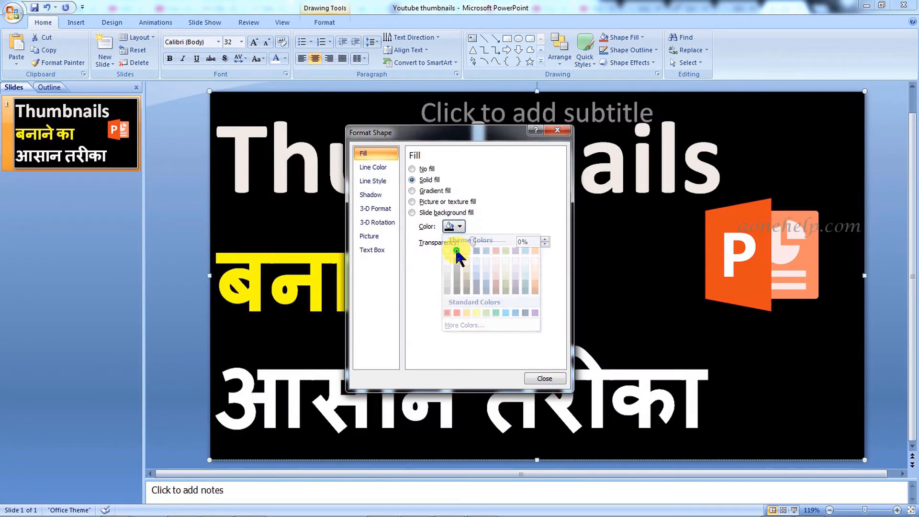
click(457, 252)
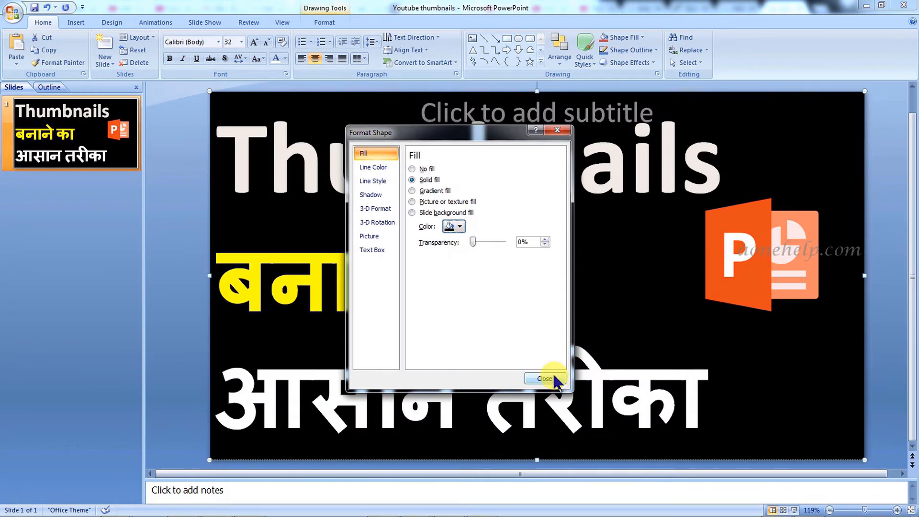
click(546, 379)
- Enlarge the PowerPoint logo slightly and set the "Thumbnails" text to font size 121
click(774, 282)
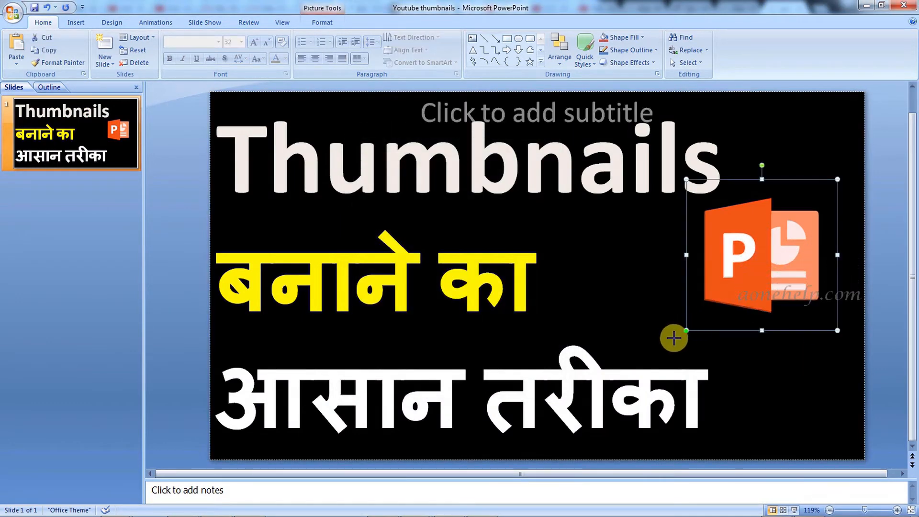
drag(687, 330, 665, 343)
double_click(636, 184)
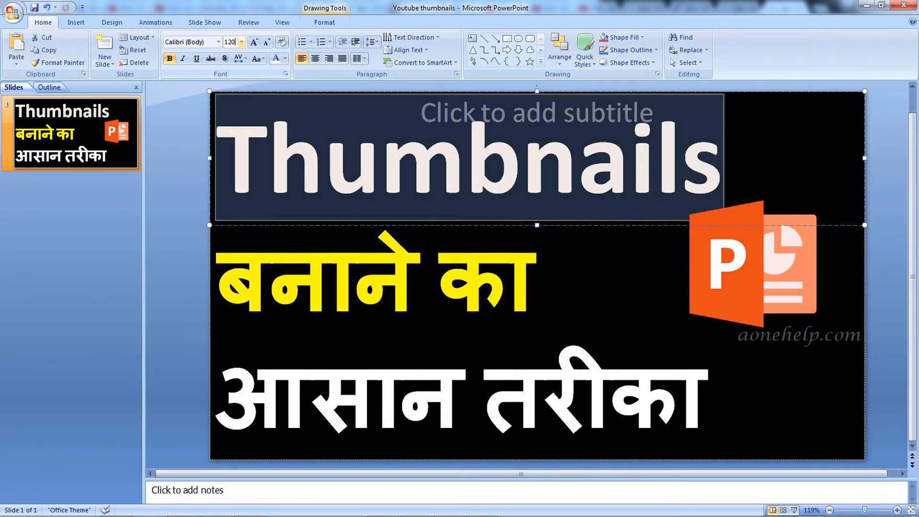
text(120)
key(Return)
text(1)
key(Return)
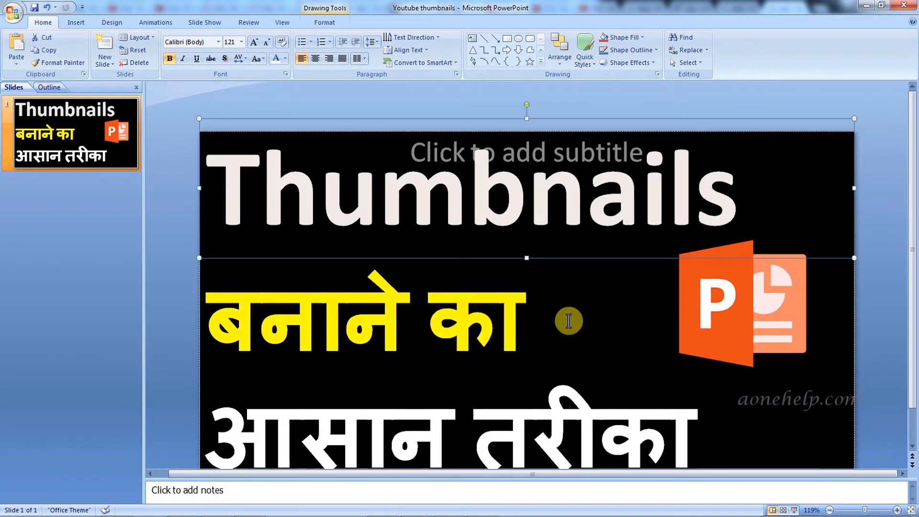
- Increase the "बनाने का" text to font size 120 and move its text box up slightly
double_click(441, 315)
drag(263, 288, 558, 331)
click(254, 42)
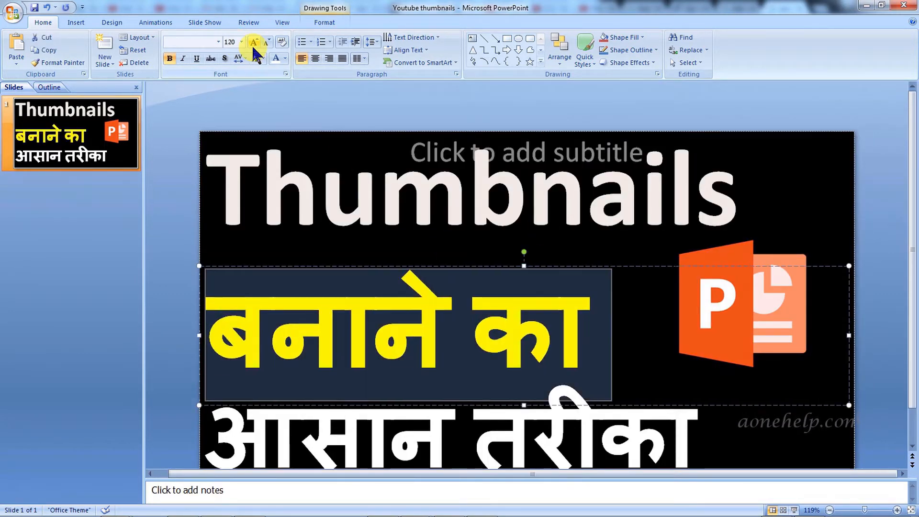
drag(277, 262, 278, 249)
click(774, 383)
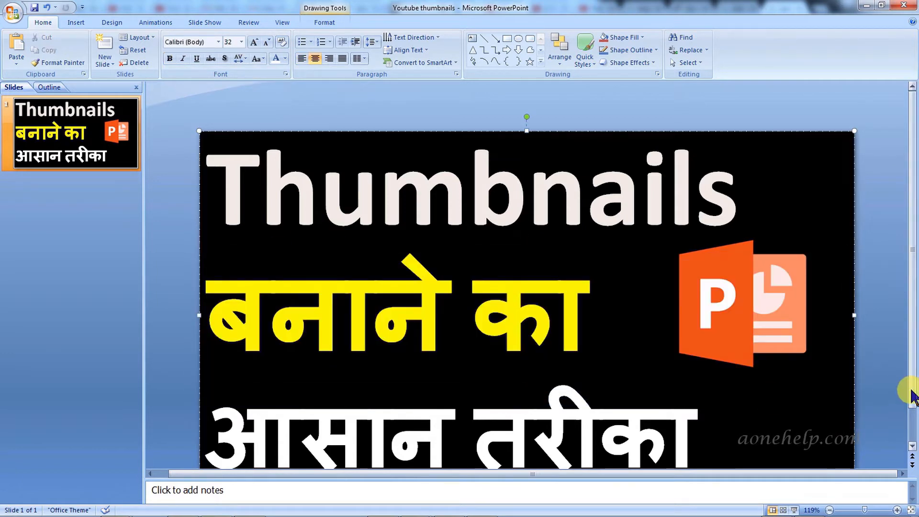
- Set the "आसान तरीका" text to font size 120 and enlarge the PowerPoint logo further
scroll(903, 389, down, 1)
click(318, 380)
triple_click(298, 396)
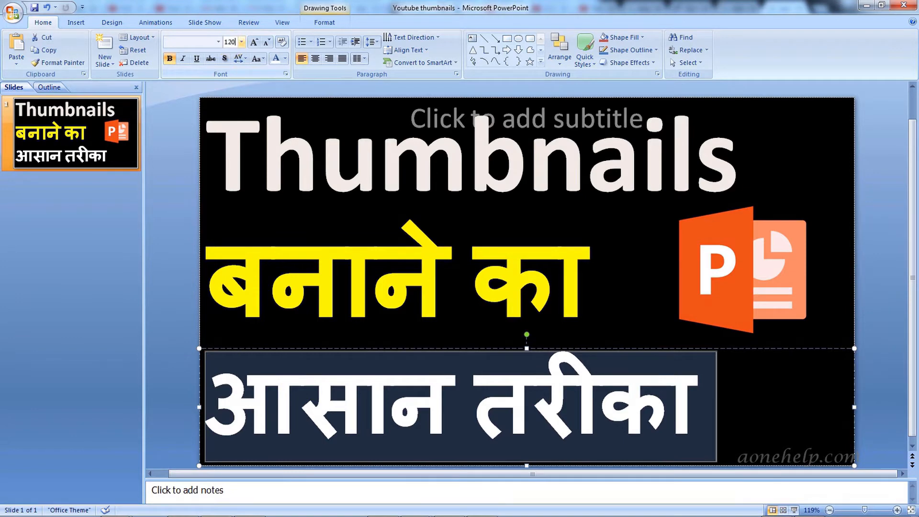
text(120)
key(Return)
click(770, 194)
drag(828, 155, 850, 156)
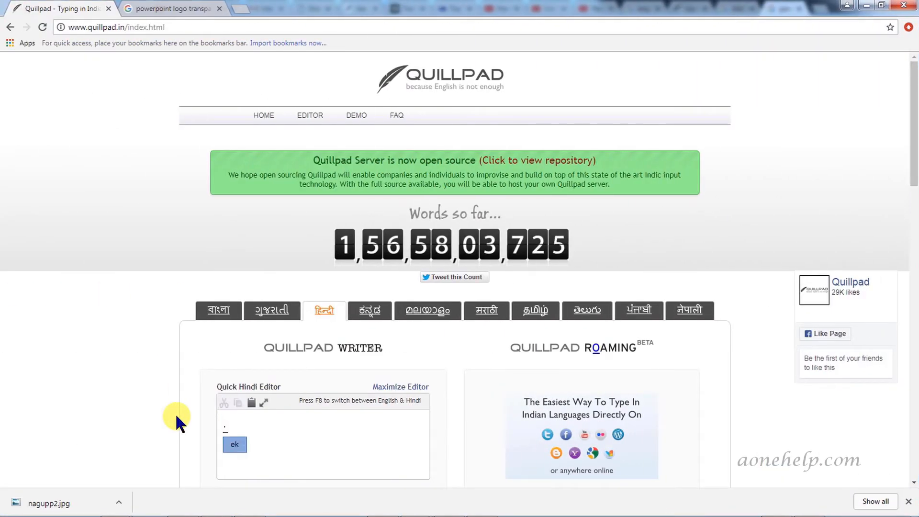
- Convert "ek" to Hindi in Quillpad and paste "एक" after "बनाने का" on the slide
key(space)
key(ctrl+a)
key(ctrl+c)
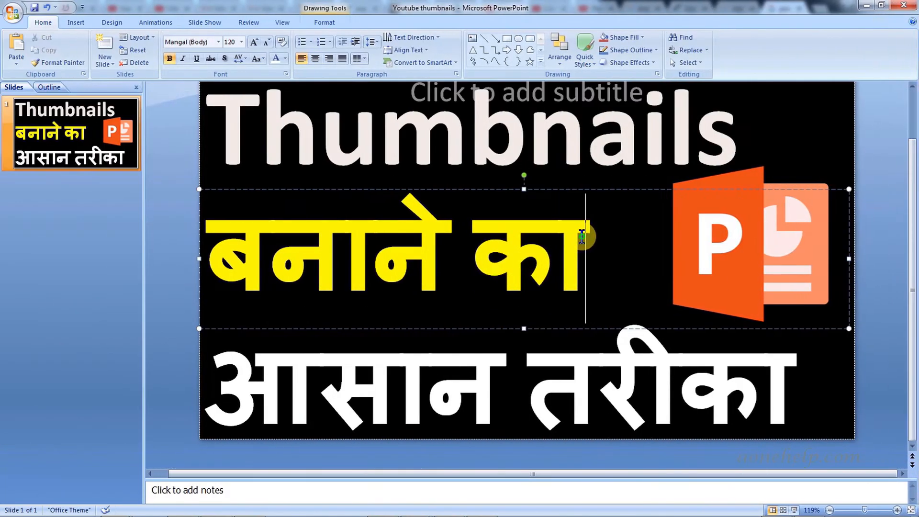
click(583, 237)
key(ctrl+v)
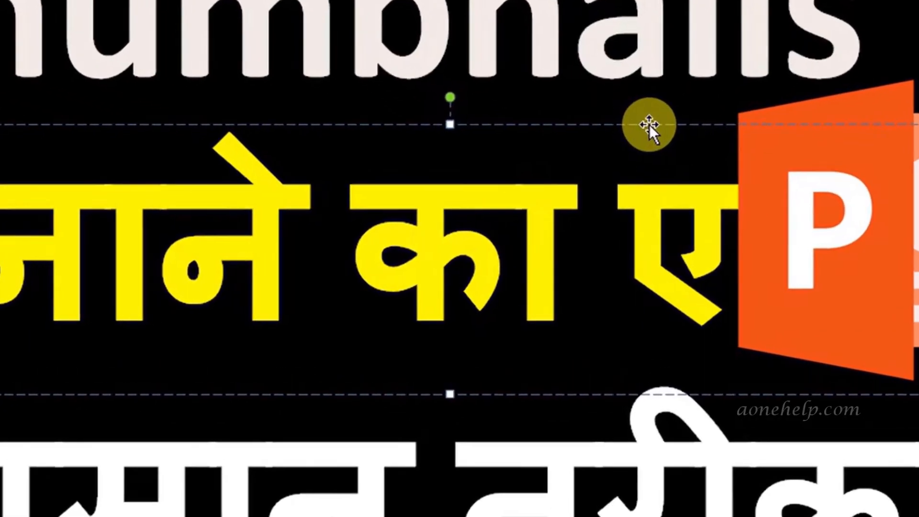
- Bring the "बनाने का एक" text box to the front of the logo
right_click(650, 125)
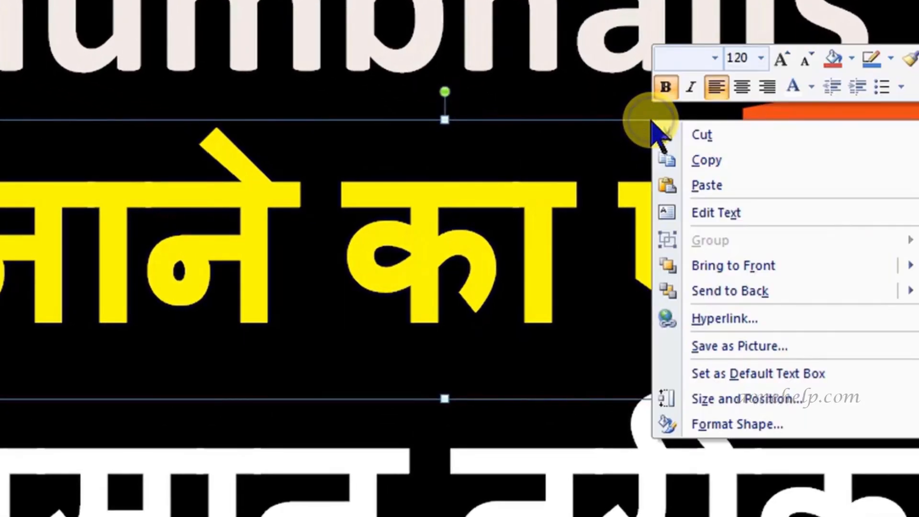
mouse_move(671, 268)
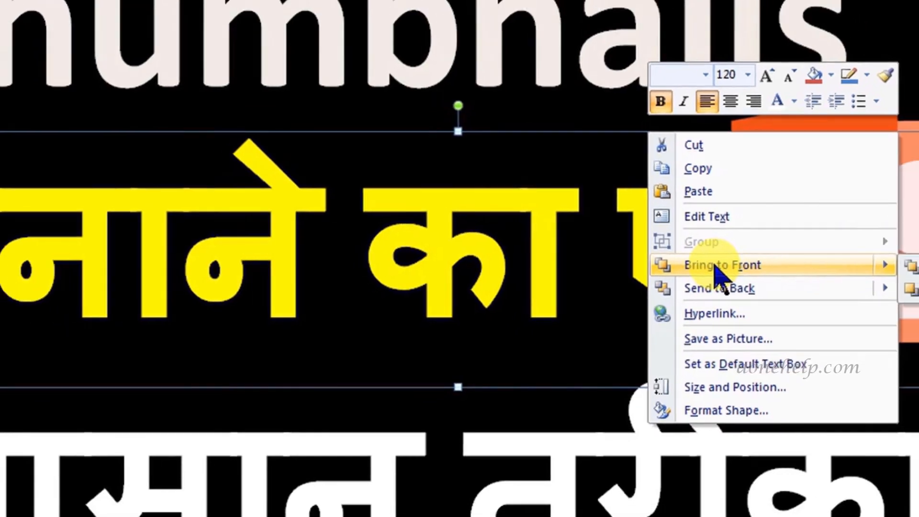
click(715, 266)
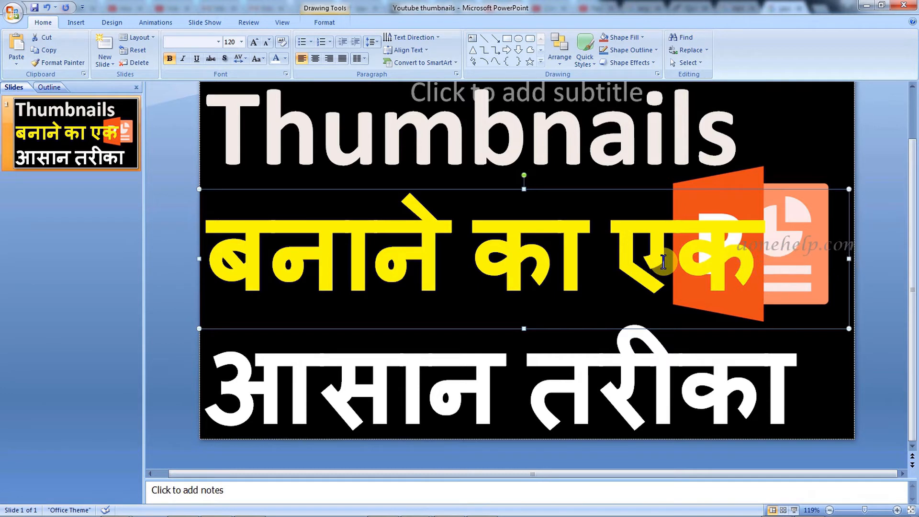
- Undo the text box's stacking change and remove "एक" from the yellow Hindi line
click(664, 260)
key(Delete)
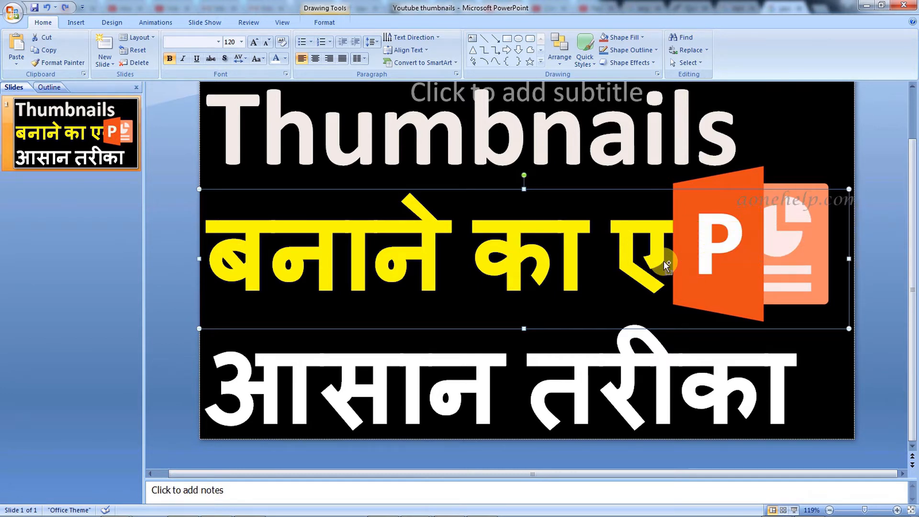
key(BackSpace)
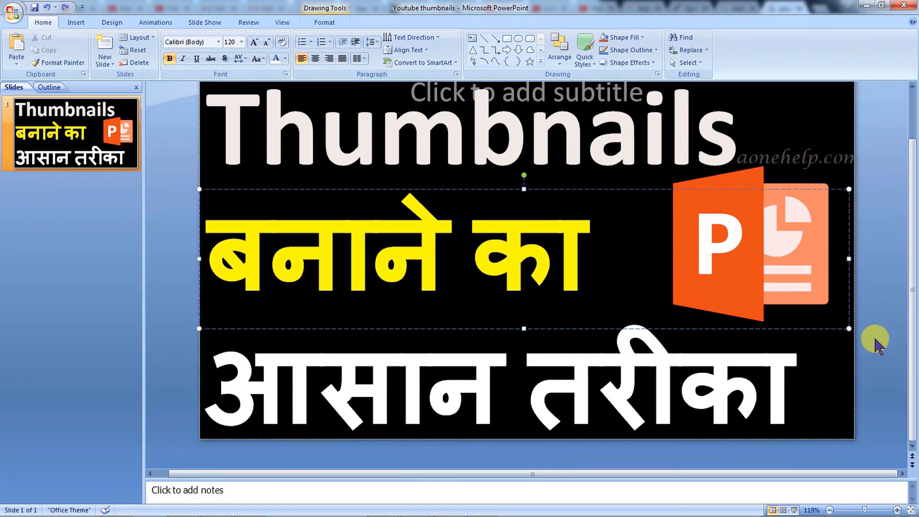
- Narrow the "बनाने का" text box so it ends at the logo's edge, try centring its text, and restore left alignment
click(848, 261)
drag(850, 280, 674, 268)
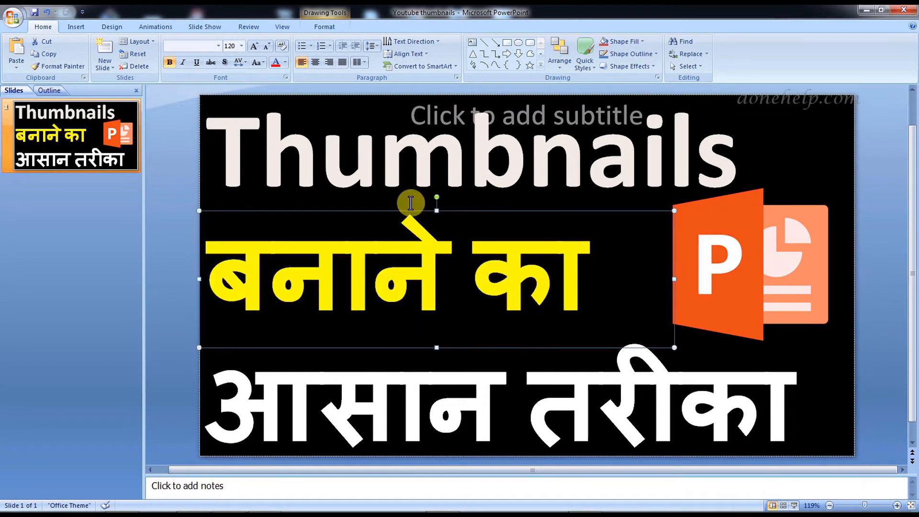
click(315, 63)
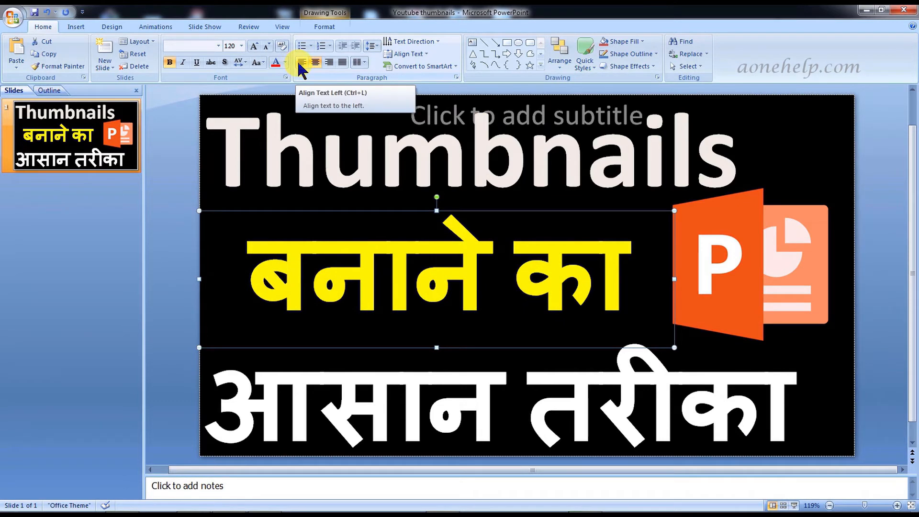
click(300, 62)
click(43, 302)
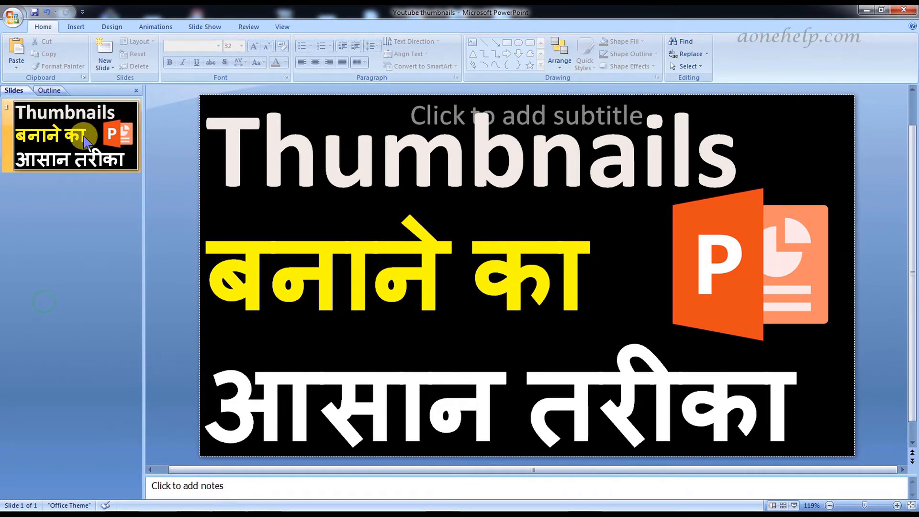
- Copy the finished thumbnail slide and paste it as a second slide
click(84, 137)
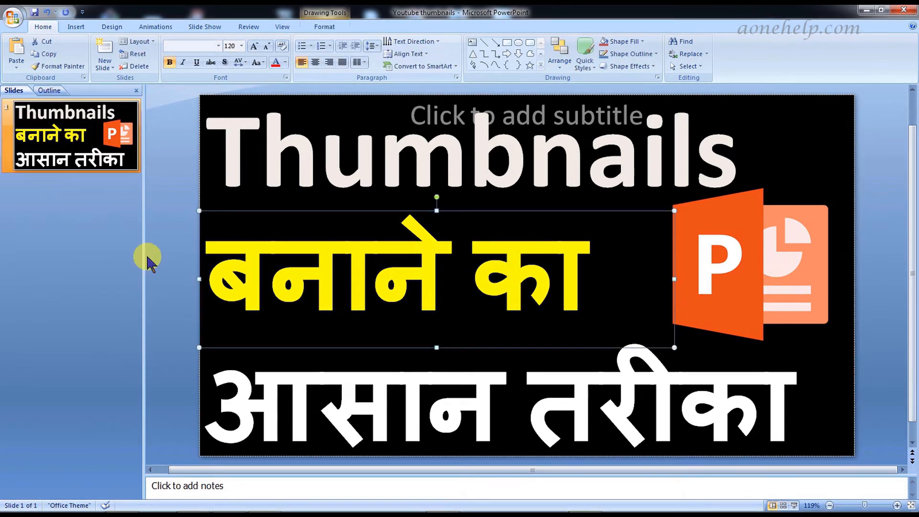
click(38, 296)
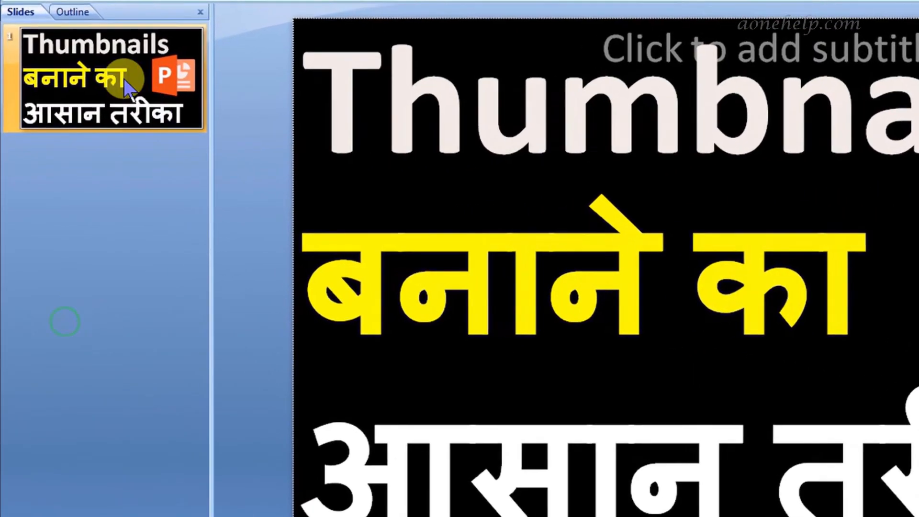
right_click(124, 80)
click(136, 107)
right_click(133, 95)
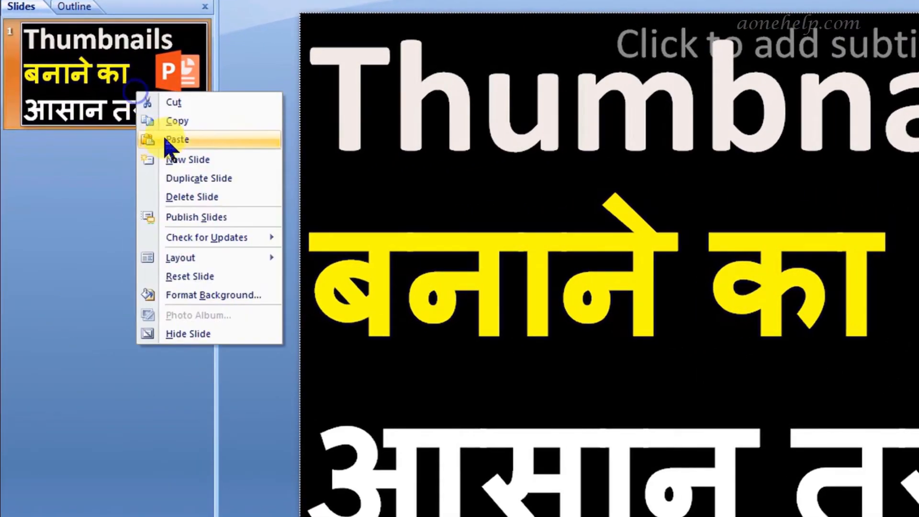
click(167, 140)
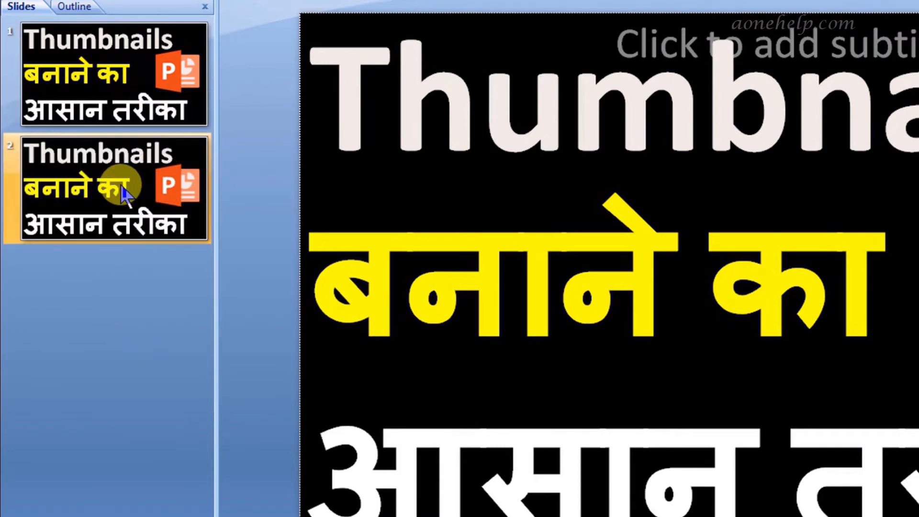
right_click(121, 189)
click(187, 271)
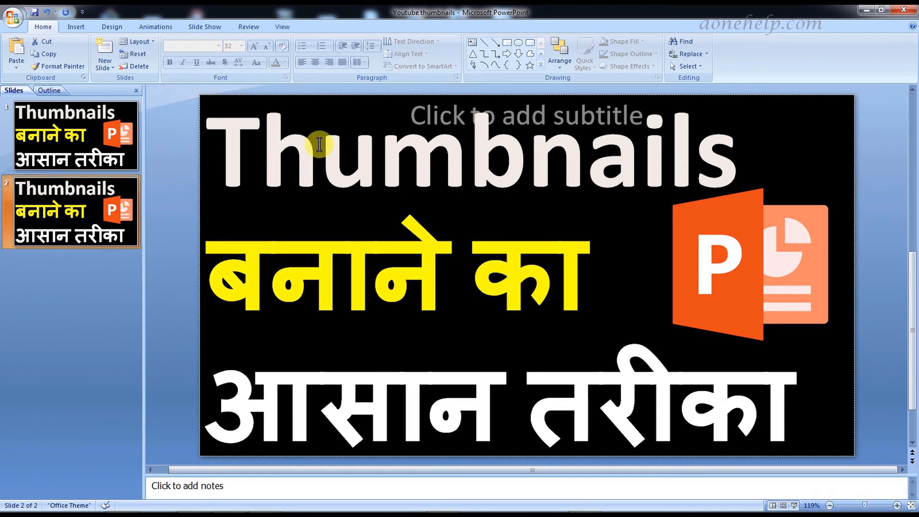
- On the second slide, delete the "Thumbnails" title text and insert WordArt in the white style with a glowing orange outline
click(317, 144)
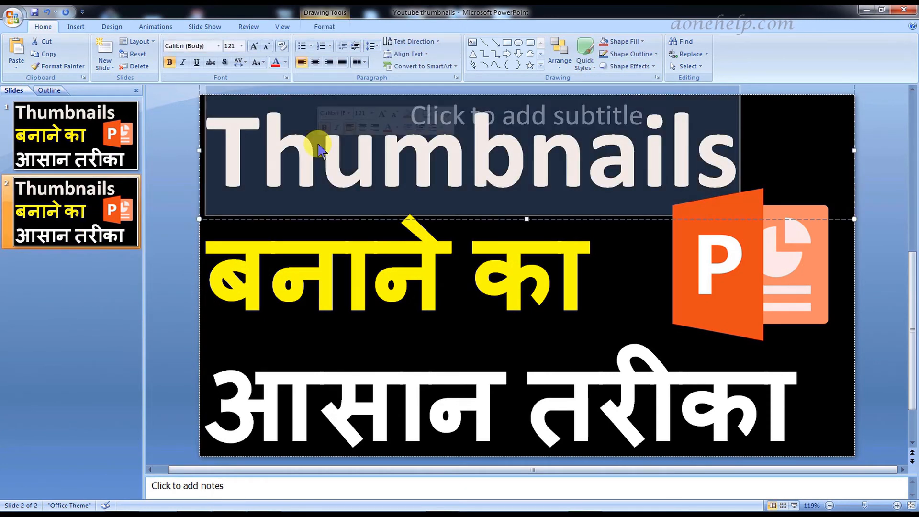
key(Delete)
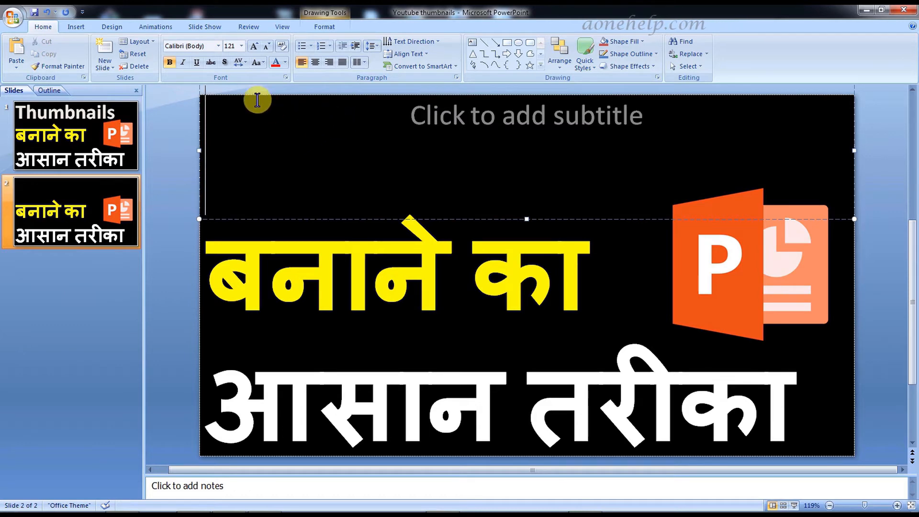
click(74, 27)
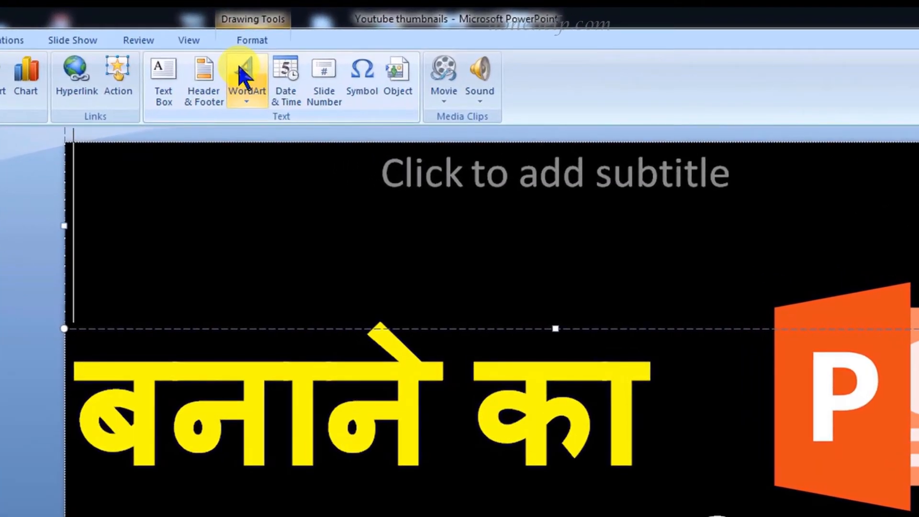
click(244, 76)
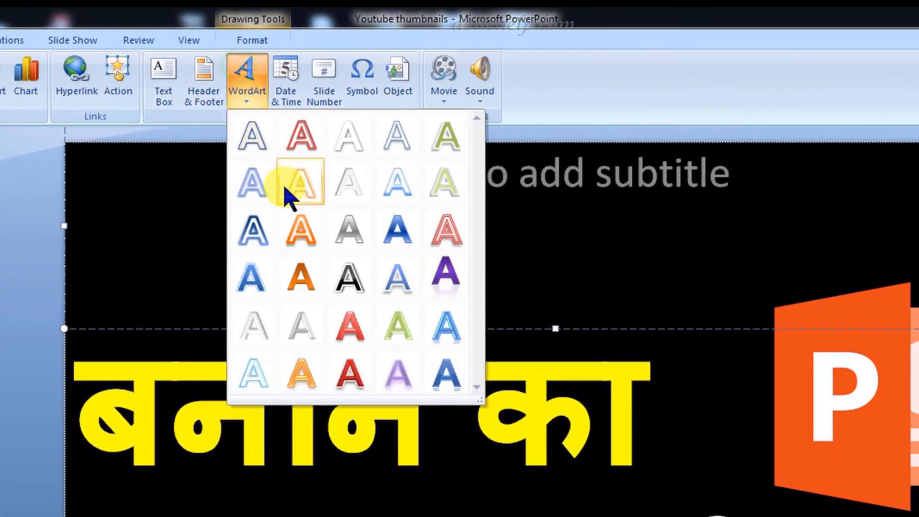
click(302, 233)
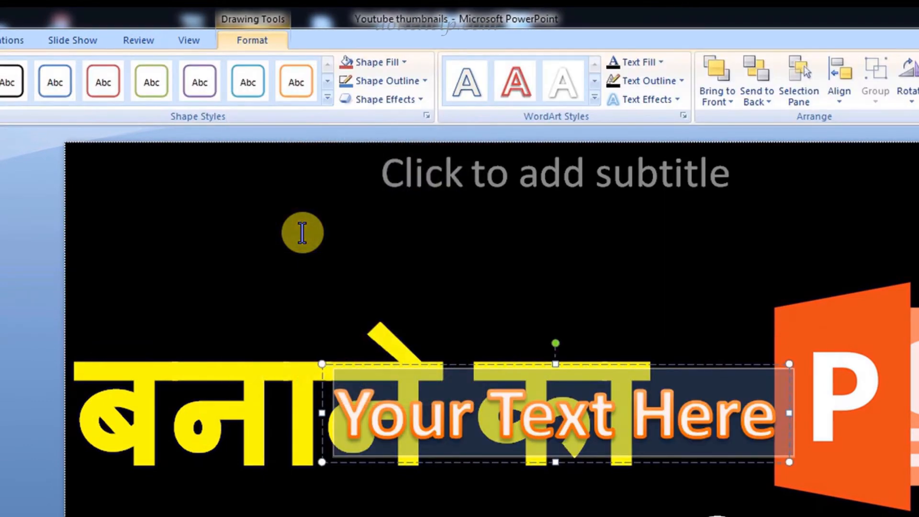
- Move the WordArt above the yellow Hindi line, widen its box across the slide, and replace its text with "Thumbnail"
drag(460, 366, 210, 165)
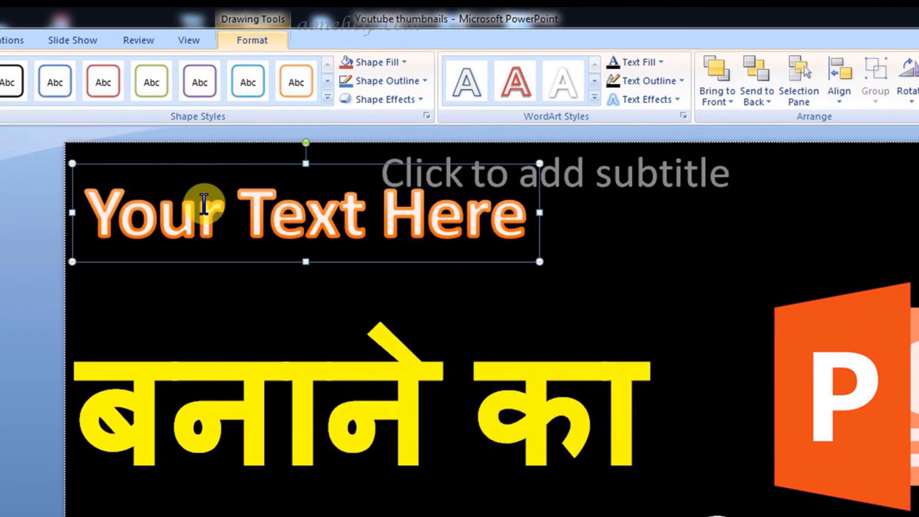
drag(542, 211, 917, 212)
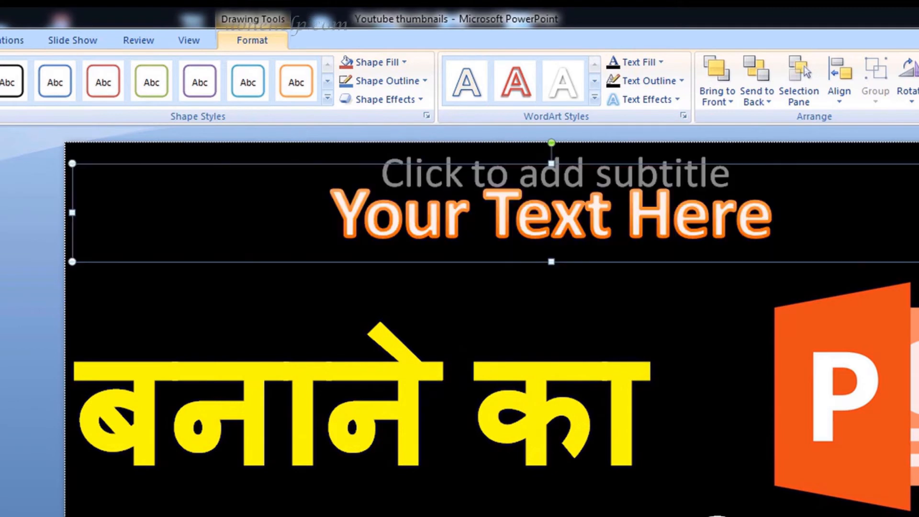
double_click(527, 213)
drag(339, 212, 773, 232)
text(Thumbnail)
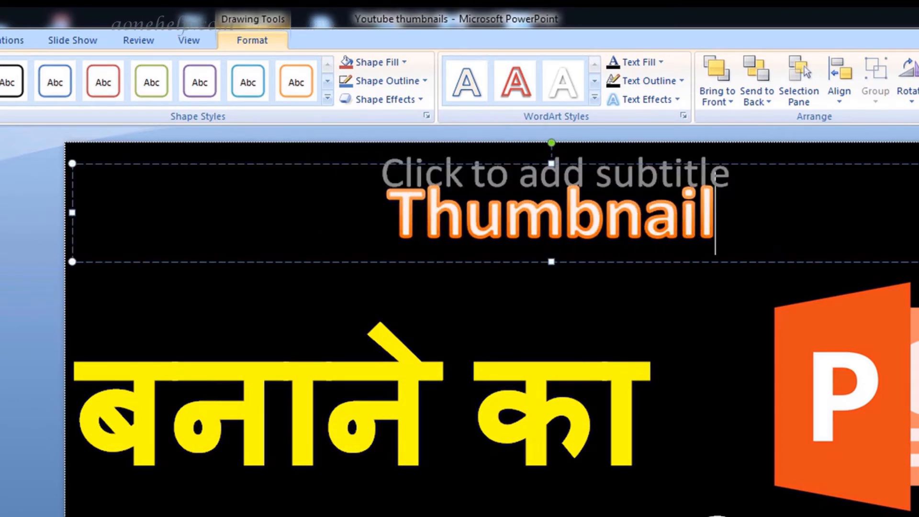
- Increase the "Thumbnail" WordArt's font size to 115
double_click(396, 201)
key(alt+h)
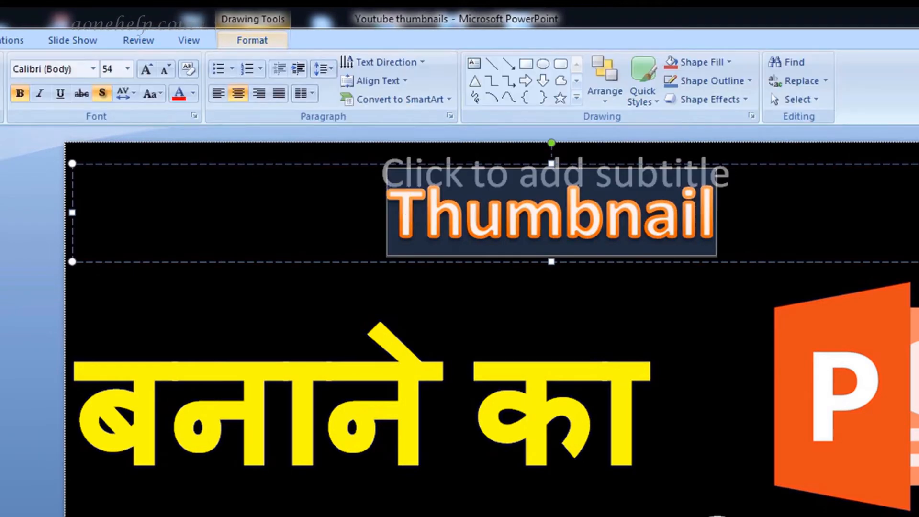
click(146, 69)
click(146, 70)
click(146, 70)
click(146, 70)
click(146, 70)
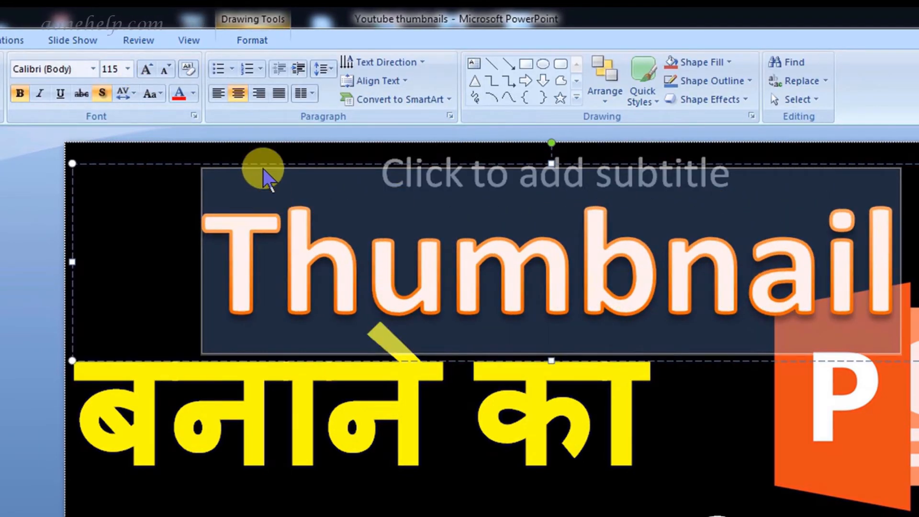
- Move the WordArt box to the slide's upper-left corner and left-align its text
drag(243, 163, 236, 144)
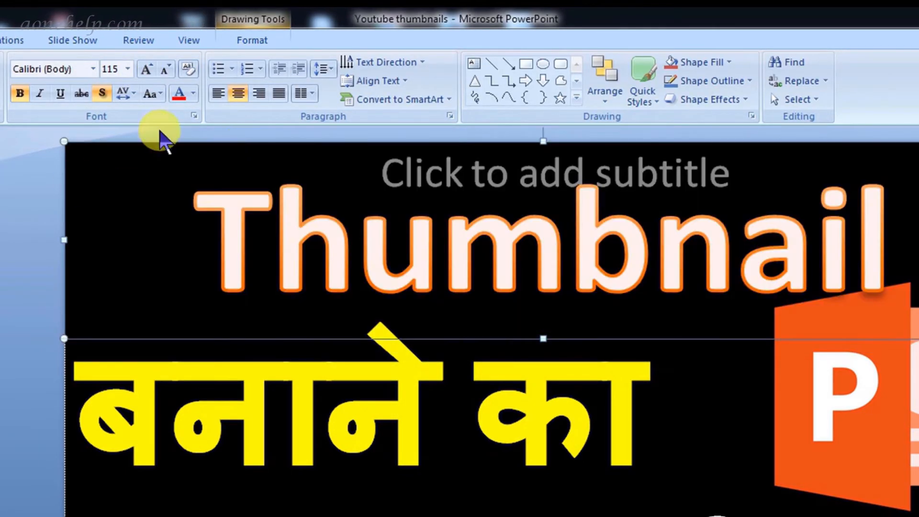
click(218, 92)
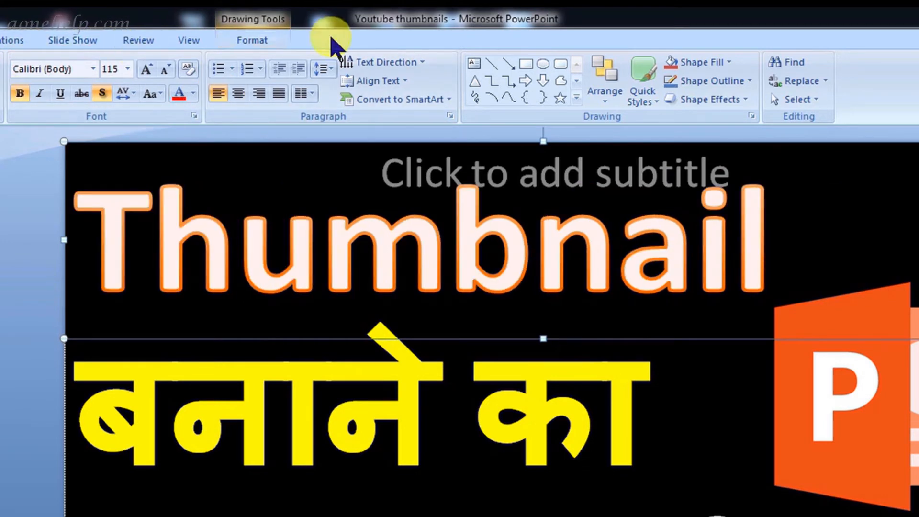
- Fill the "Thumbnail" WordArt text with standard red and look through the available text effects
click(254, 40)
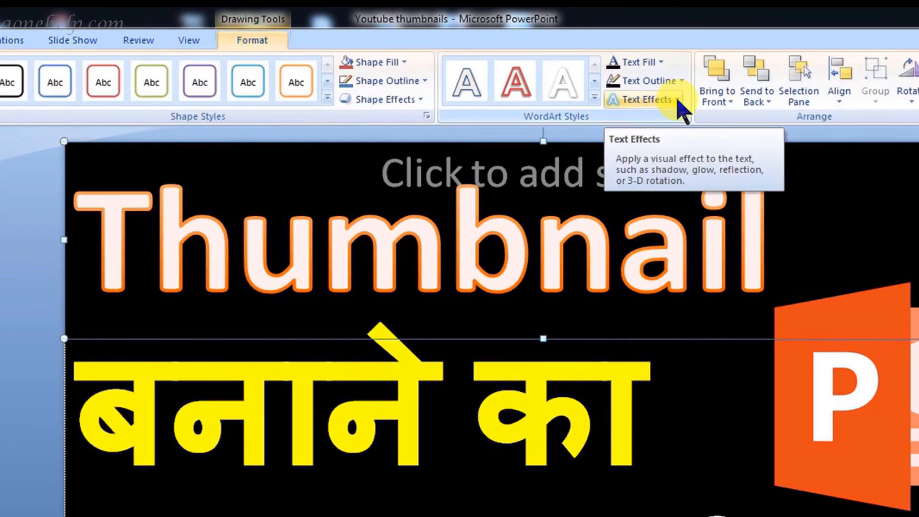
click(662, 62)
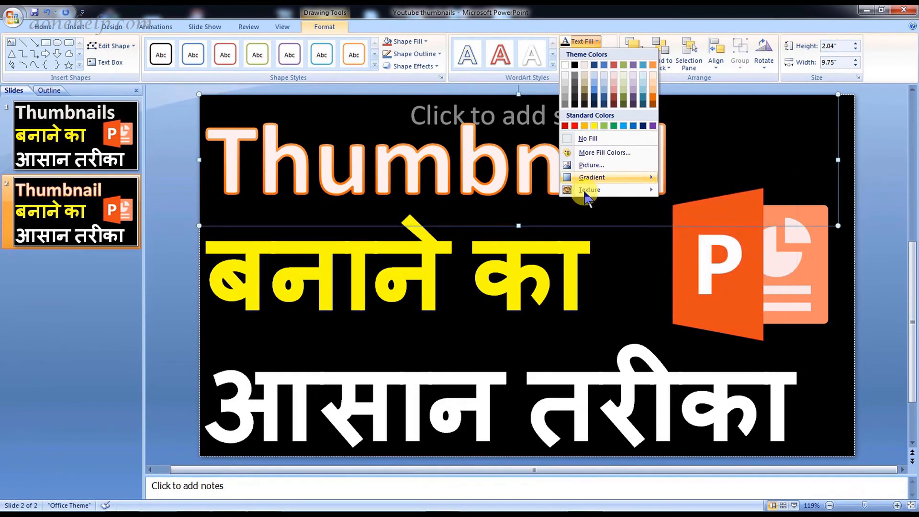
mouse_move(588, 196)
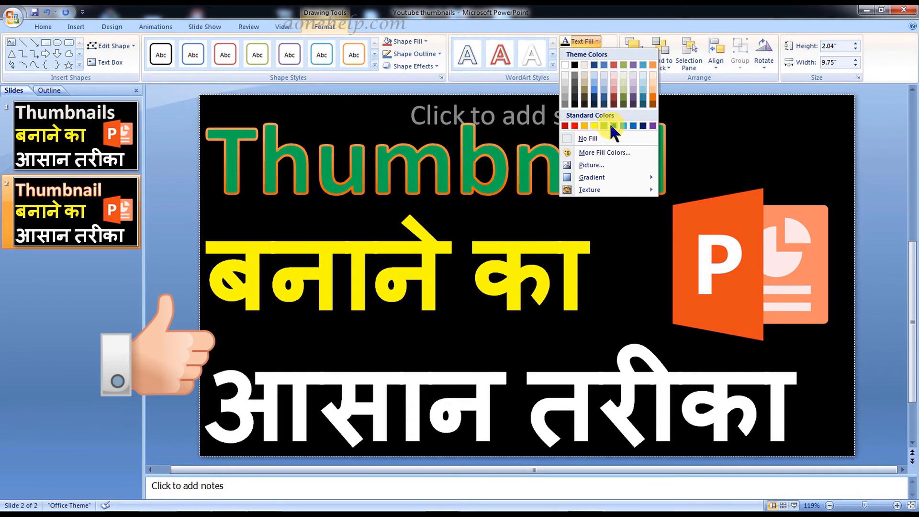
click(574, 126)
click(604, 65)
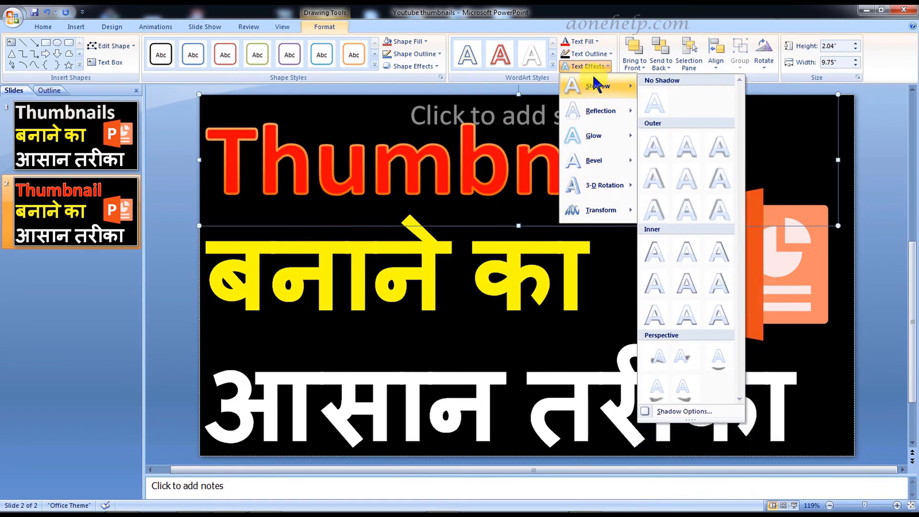
mouse_move(599, 211)
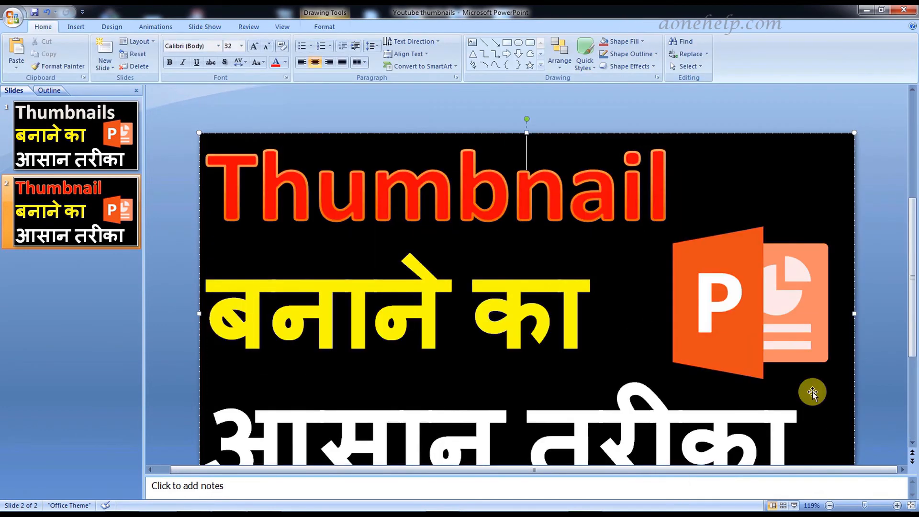
- Export only the first slide in JPEG File Interchange Format under the name "youtube thumbnail to upload"
click(45, 139)
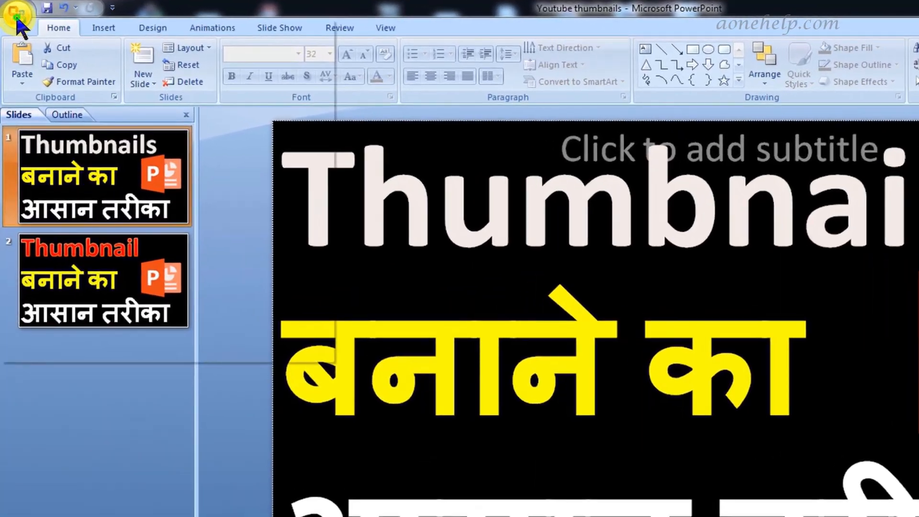
click(10, 17)
click(31, 118)
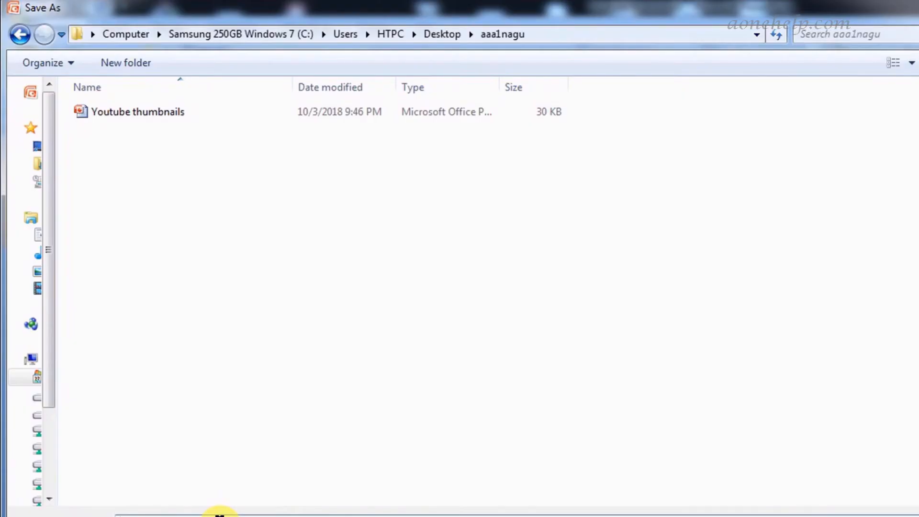
text(youtube)
text( thumbnail)
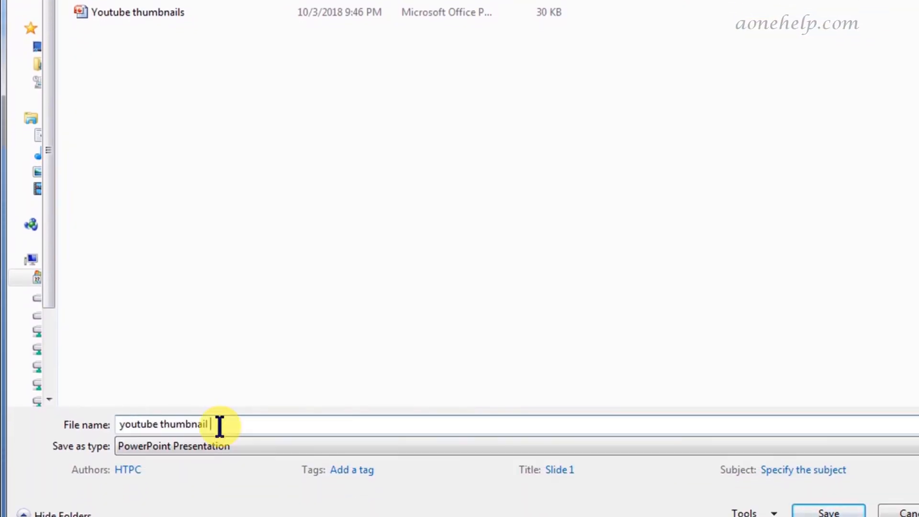
click(210, 459)
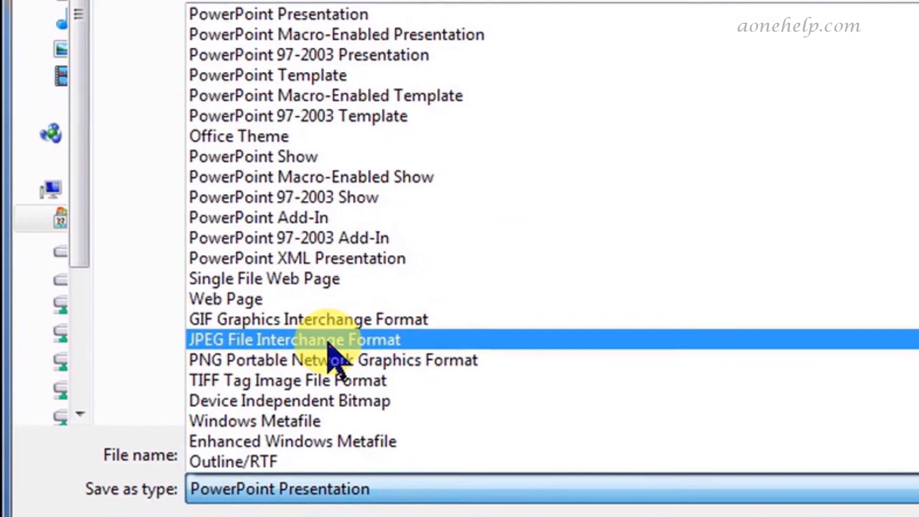
click(330, 341)
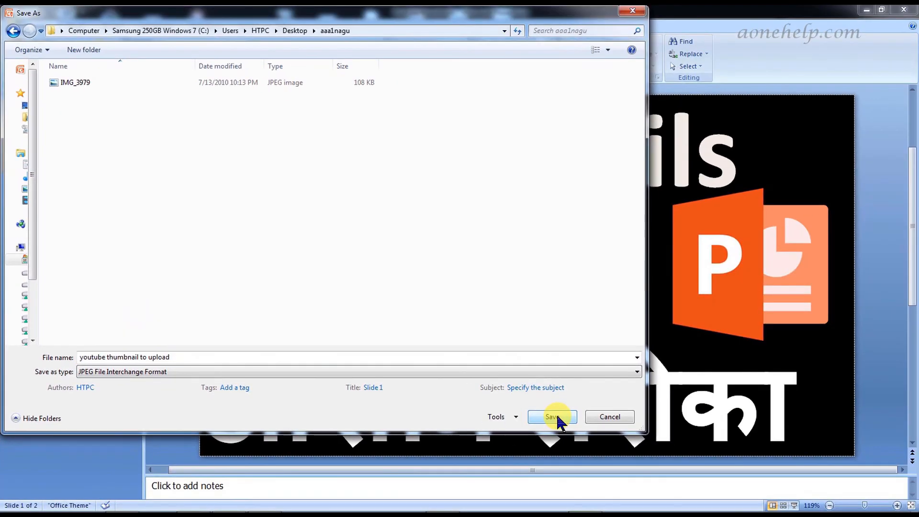
key(Return)
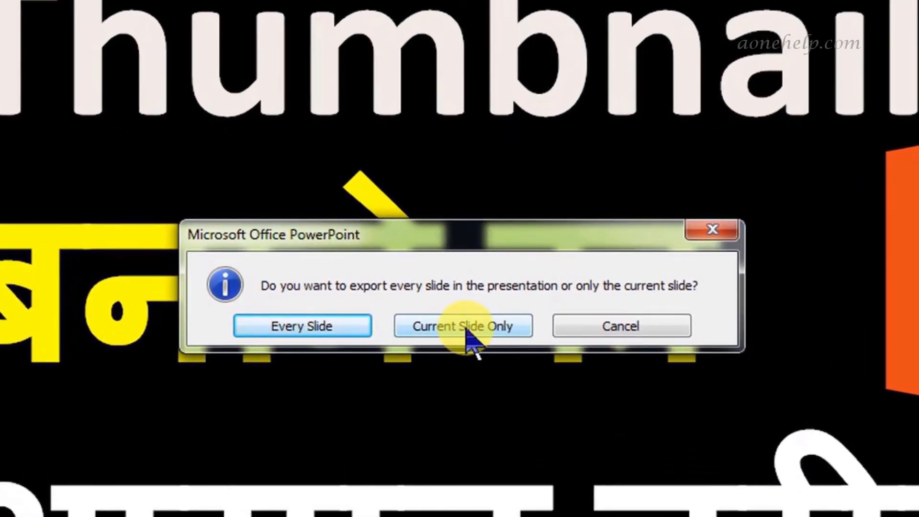
click(467, 330)
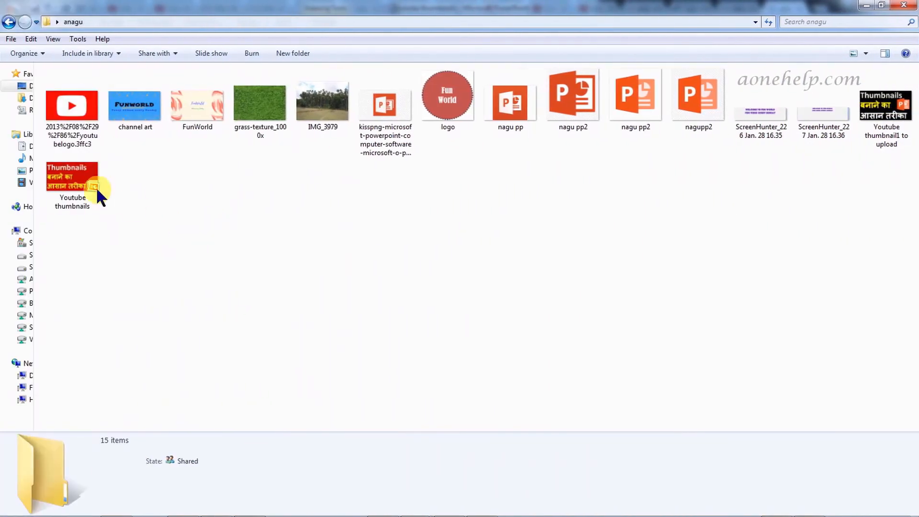
- Preview the "Youtube thumbnail1 to upload" image in the anagu folder and check its file size in the properties
double_click(893, 113)
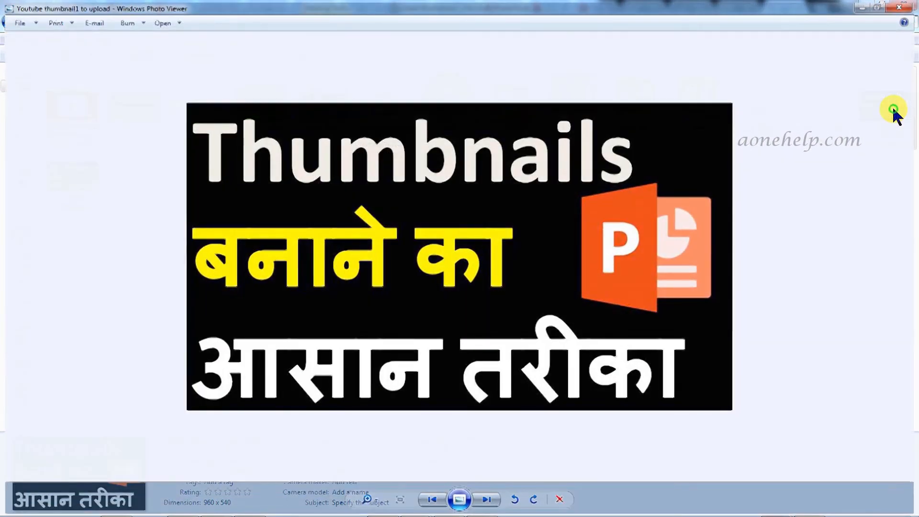
click(904, 6)
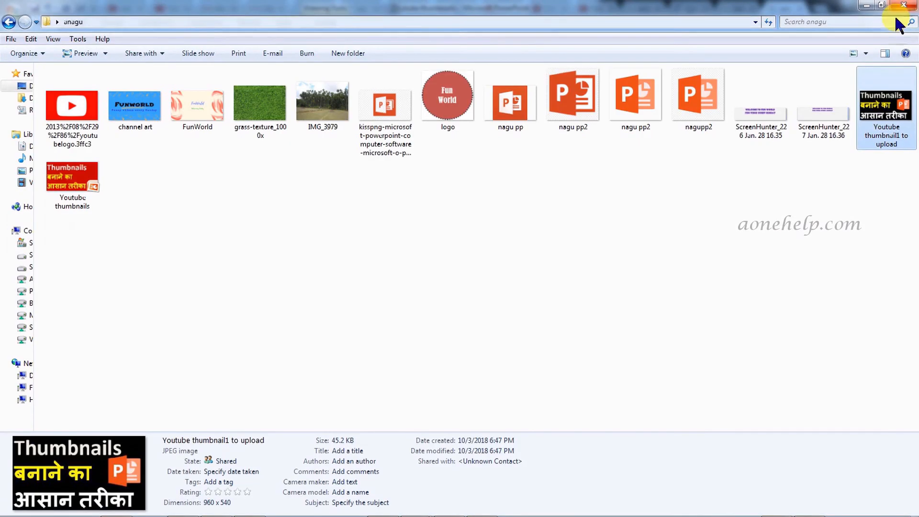
right_click(872, 112)
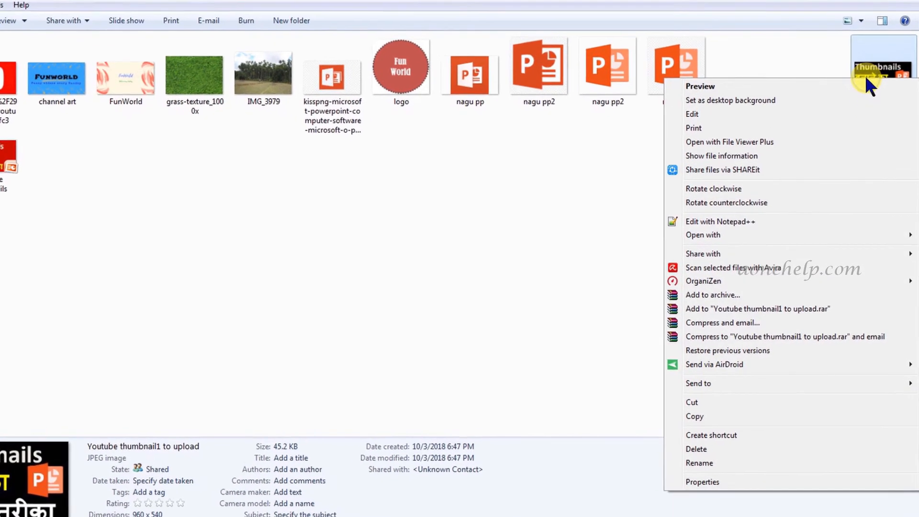
click(670, 500)
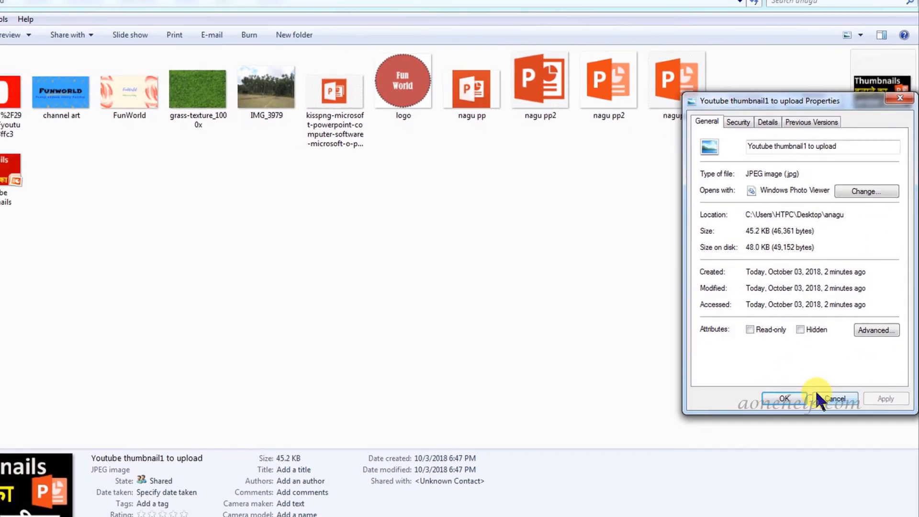
click(788, 483)
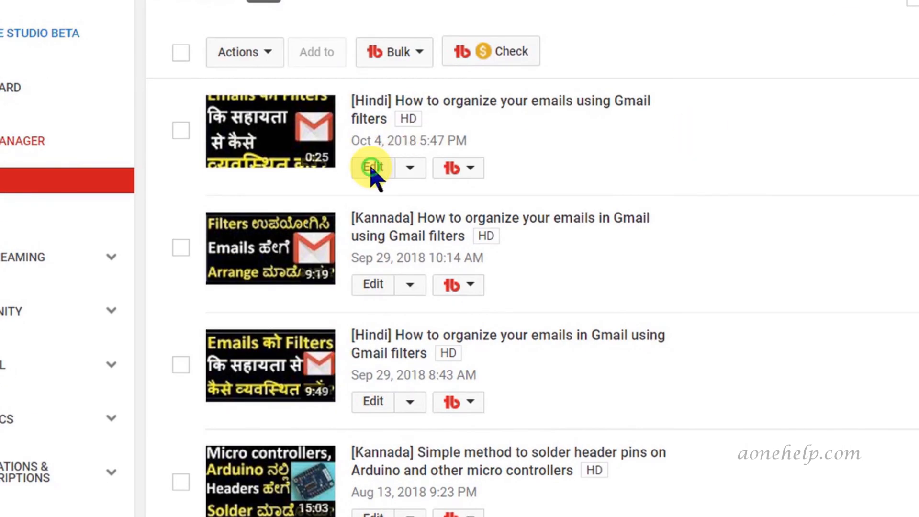
- In YouTube Creator Studio, change the newest Hindi Gmail filters video's thumbnail to the "gmail filters" image, save, and return to Video Manager
click(373, 167)
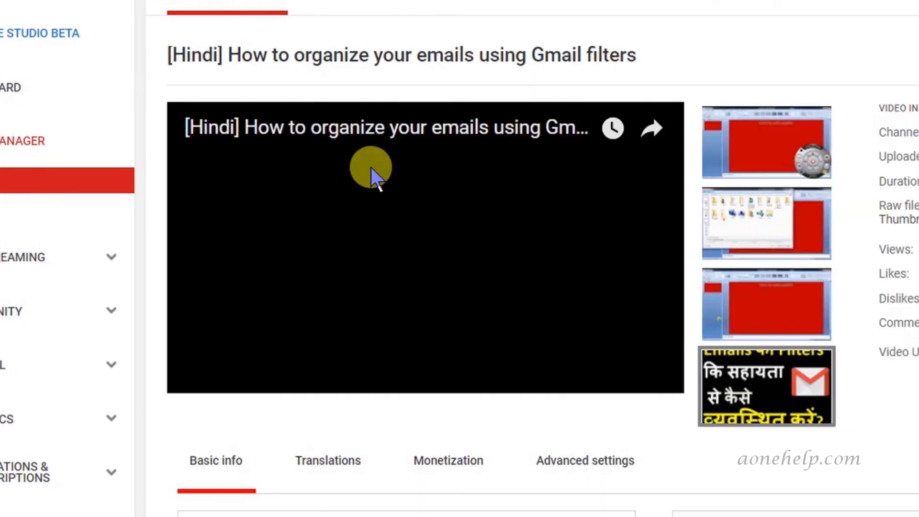
mouse_move(754, 397)
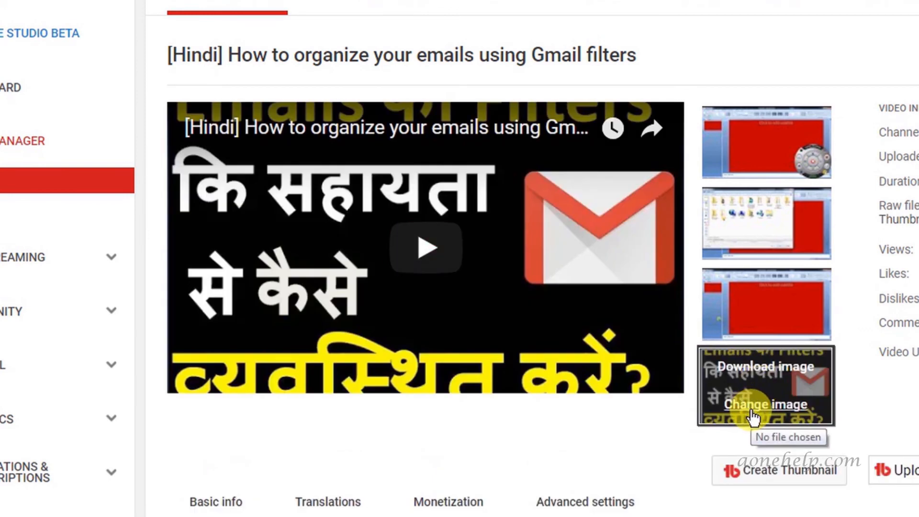
click(752, 413)
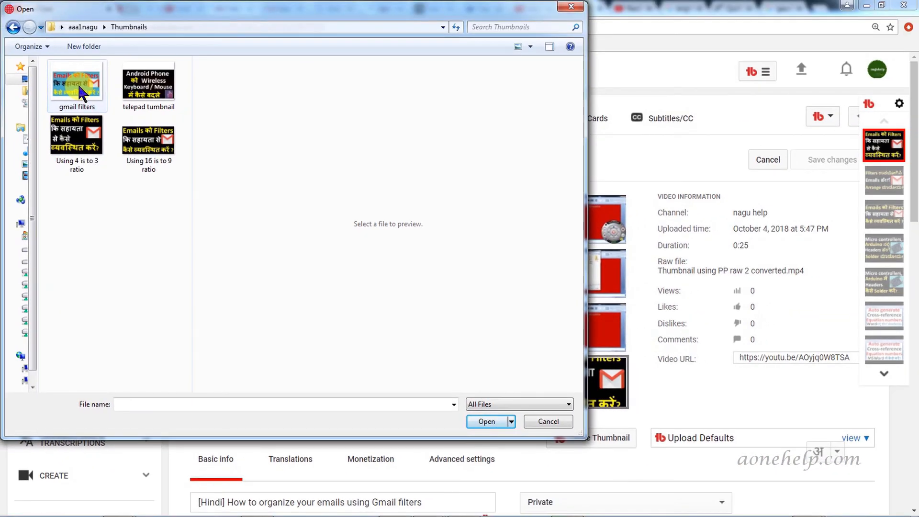
double_click(77, 82)
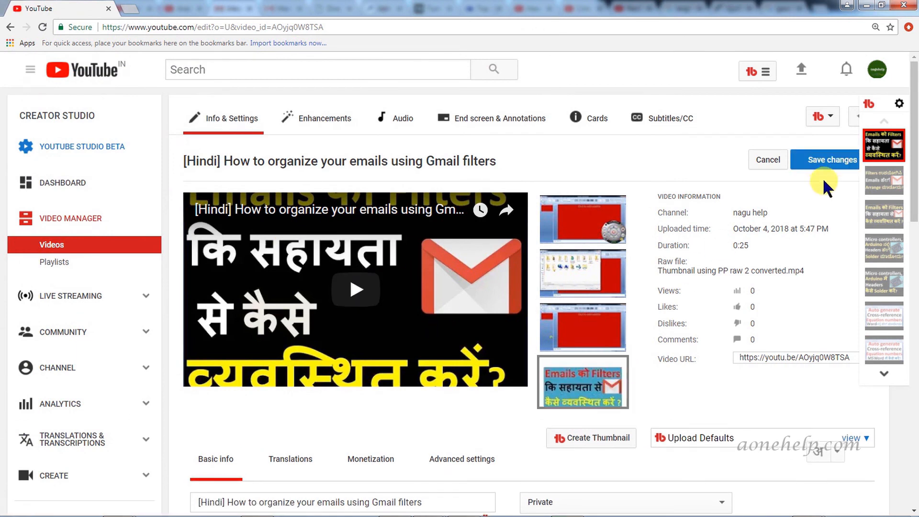
click(822, 159)
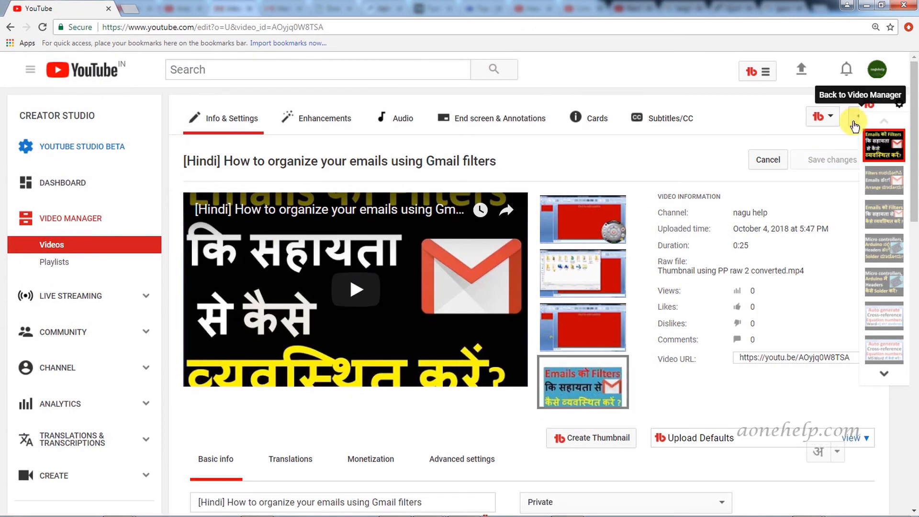
click(857, 126)
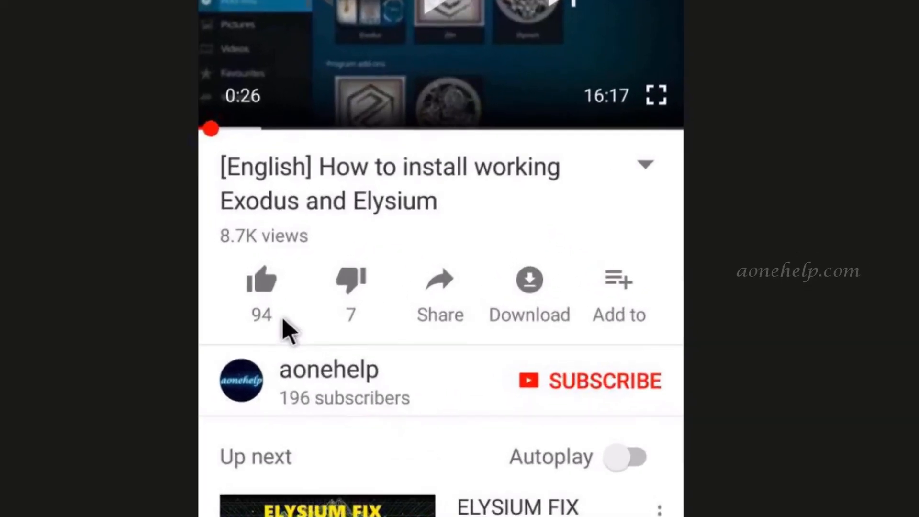
- In the YouTube mobile app, like the "[English] How to install working Exodus and Elysium" video and subscribe to aonehelp with notifications set to All
click(248, 284)
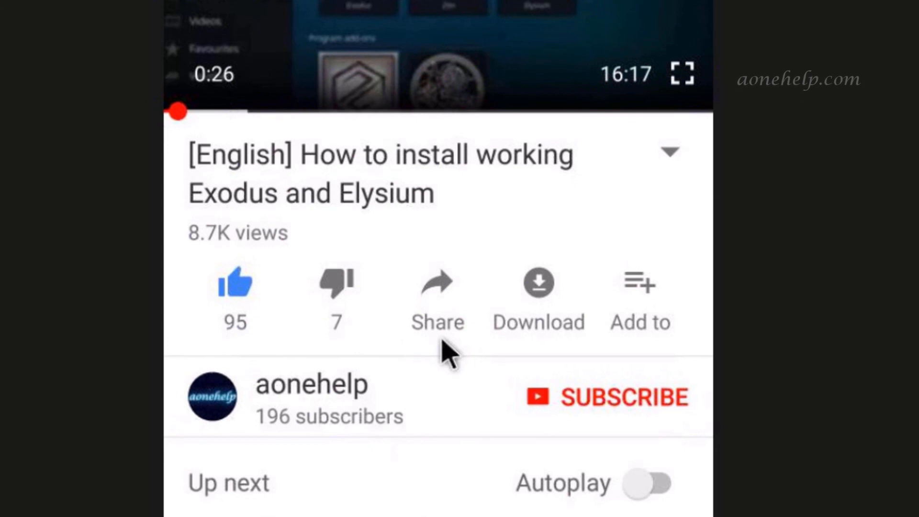
click(569, 395)
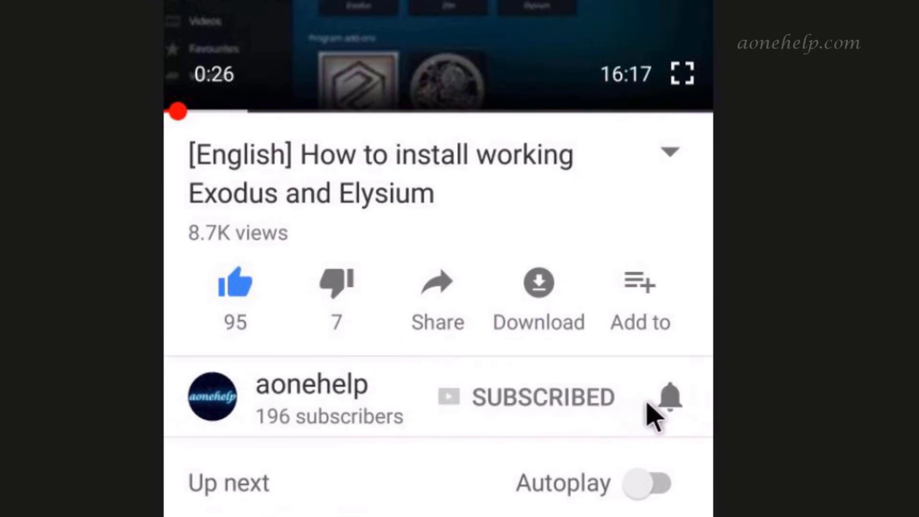
click(670, 403)
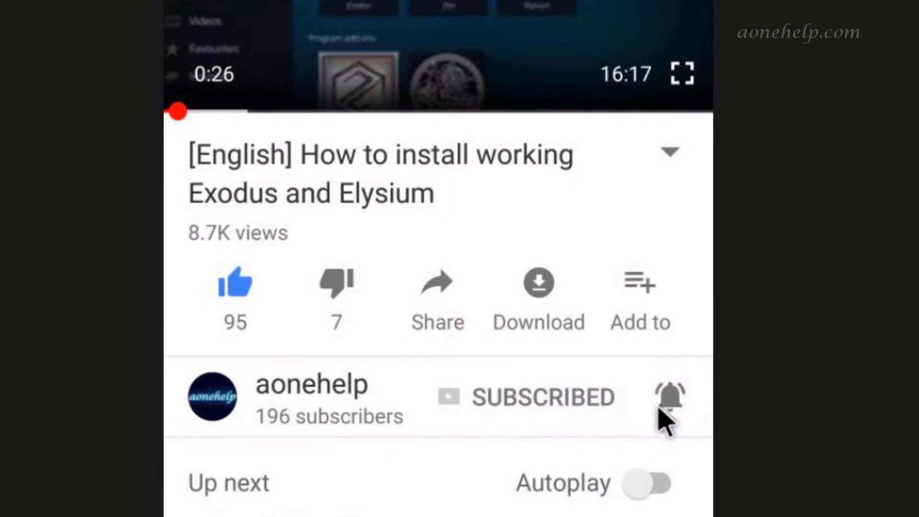
scroll(589, 465, down, 5)
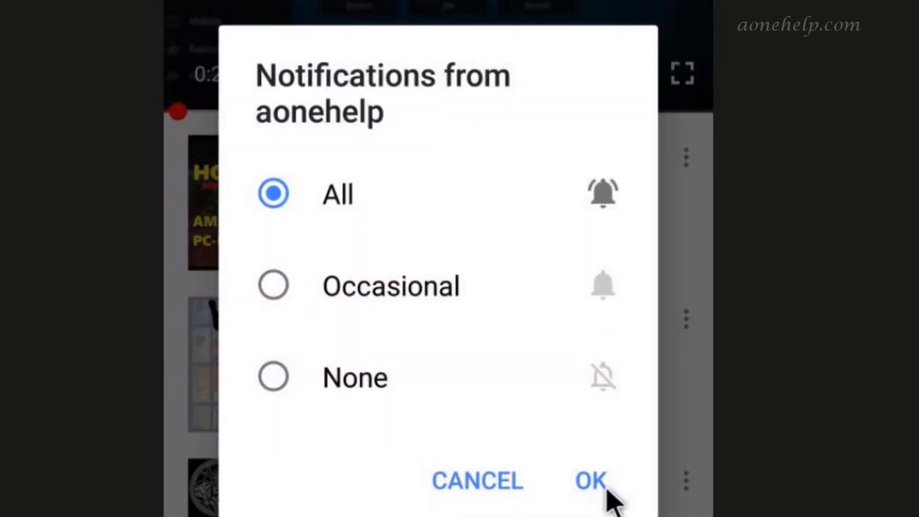
click(605, 487)
- Open the public comment field in the comments section of the Exodus and Elysium video
scroll(606, 486, down, 10)
scroll(550, 402, down, 5)
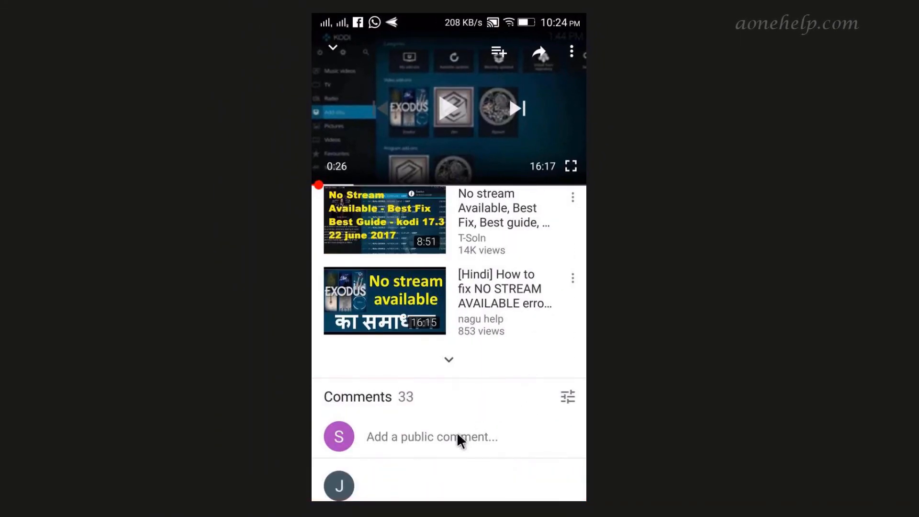
click(437, 451)
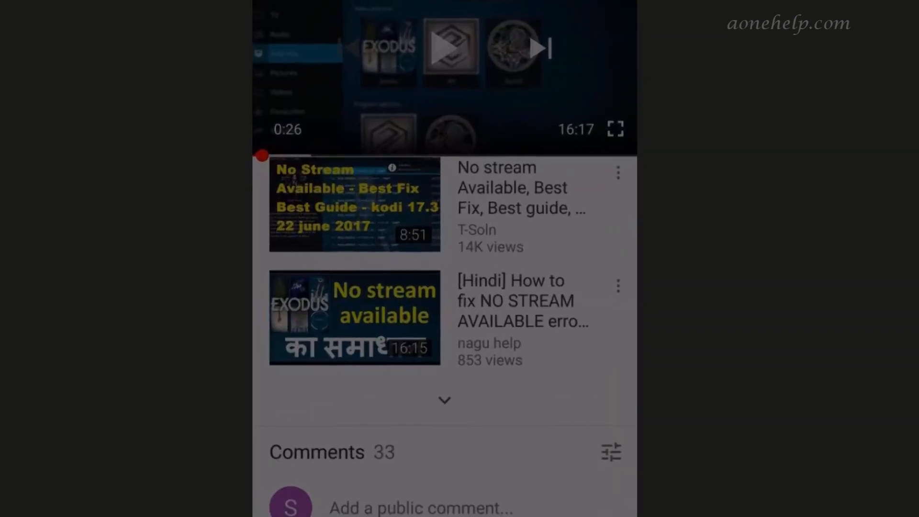